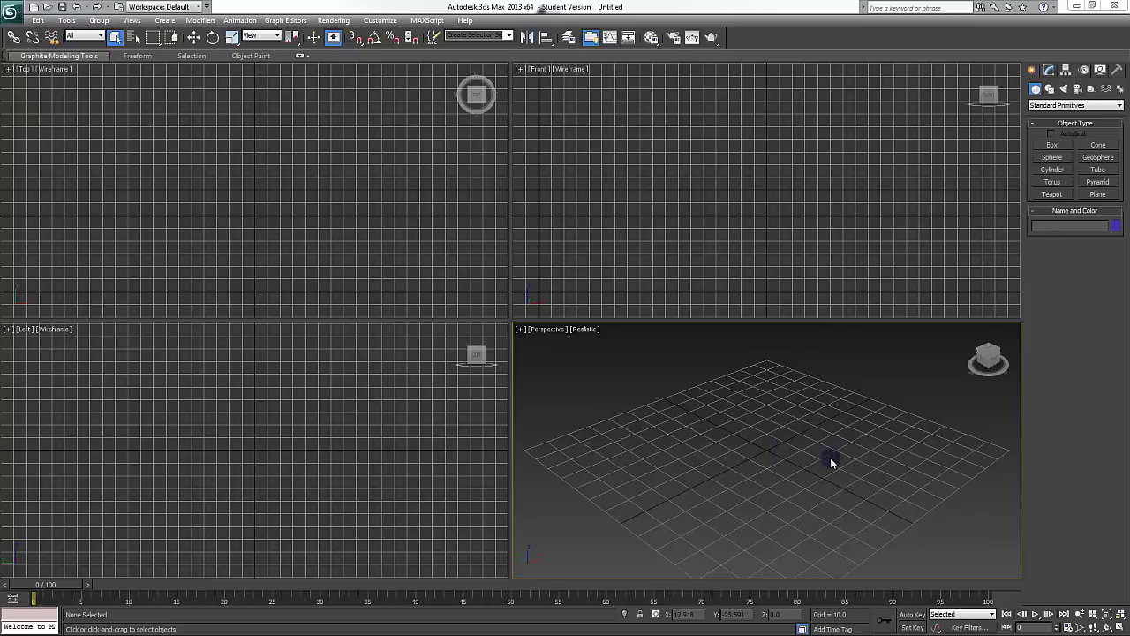
- Create a box in the Perspective view about 45.3 long, 57.6 wide and 43.4 high
{"action": "left_click", "coordinate": [765, 446]}
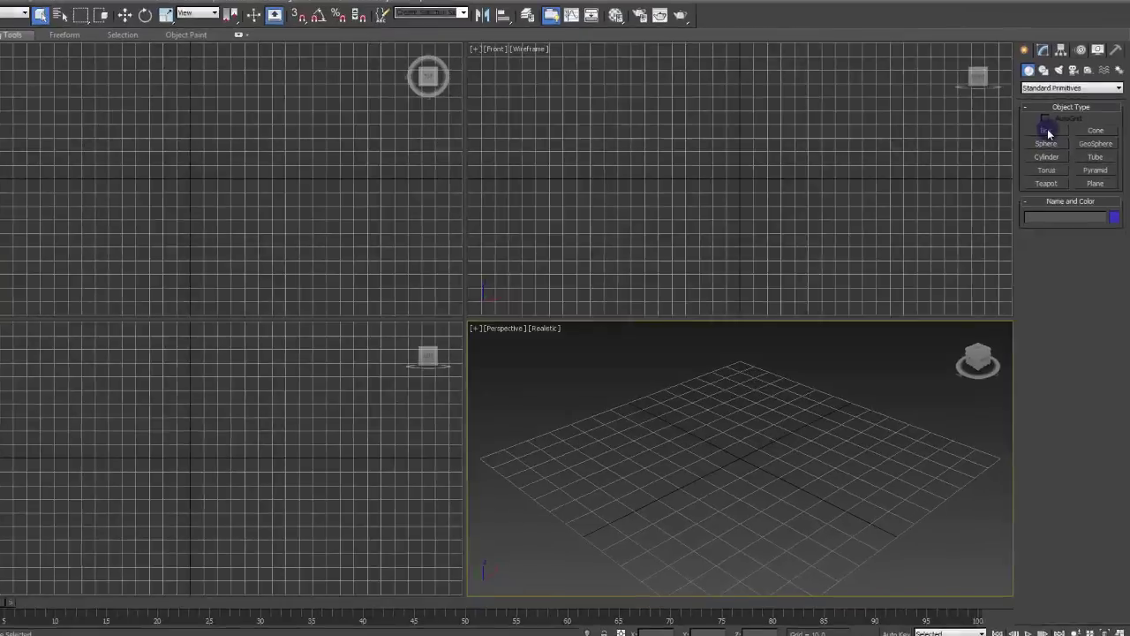
{"action": "left_click", "coordinate": [1052, 146]}
{"action": "left_click_drag", "start_coordinate": [650, 553], "coordinate": [689, 434]}
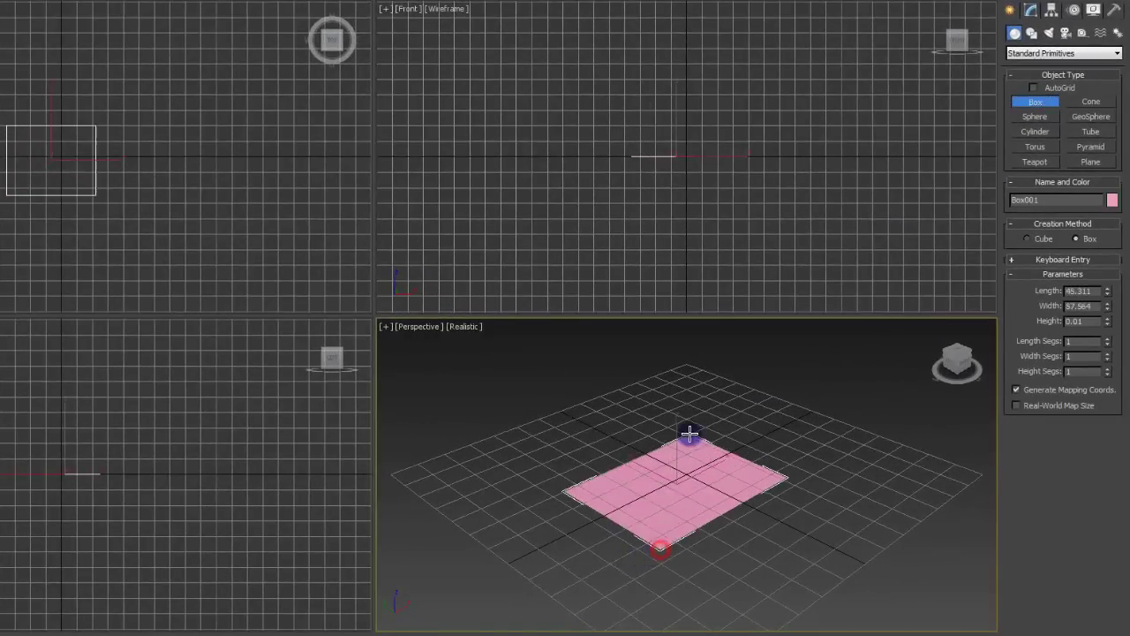
{"action": "left_click", "coordinate": [719, 281]}
{"action": "middle_click_drag", "start_coordinate": [798, 356], "coordinate": [834, 412]}
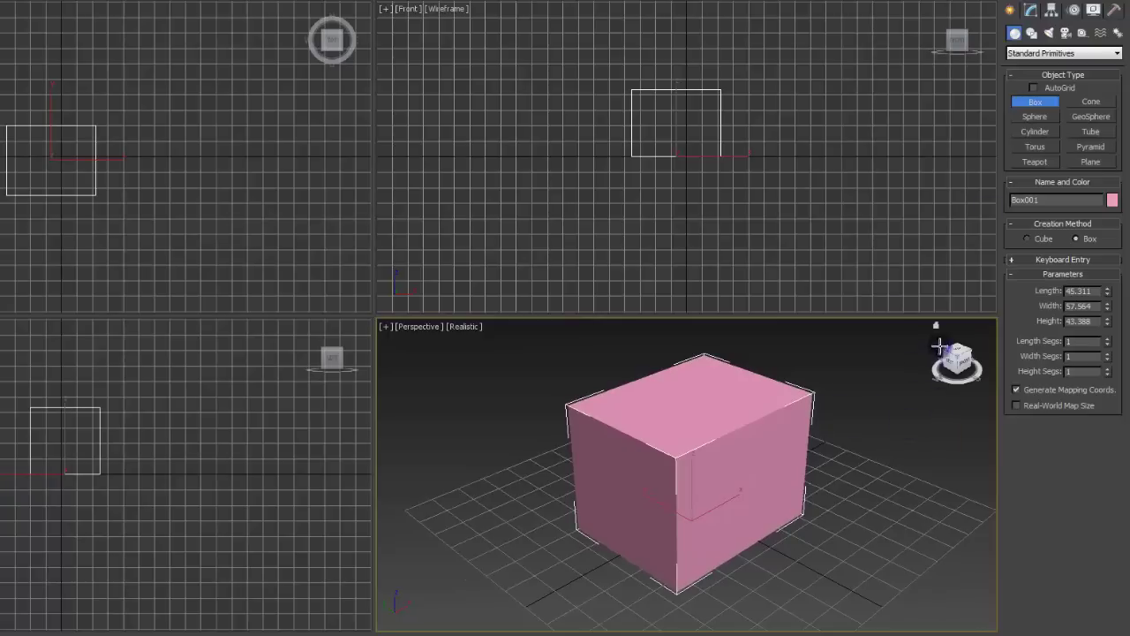
- Examine which geometry types the box can be converted to, such as editable mesh, poly, patch or NURBS
{"action": "left_click", "coordinate": [1032, 10]}
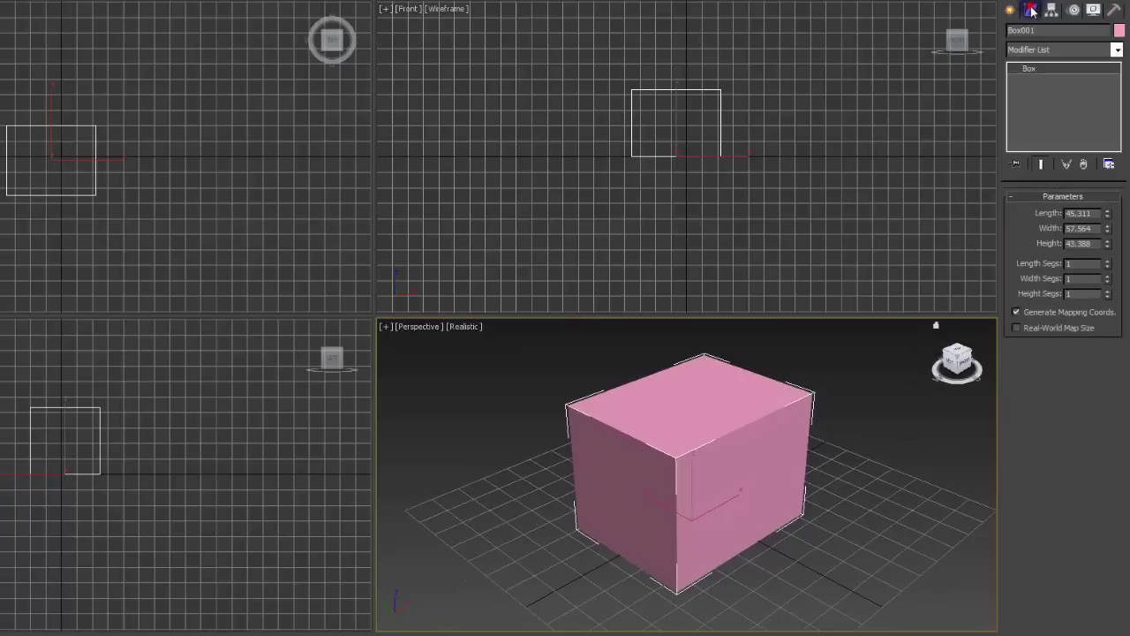
{"action": "left_click", "coordinate": [627, 397]}
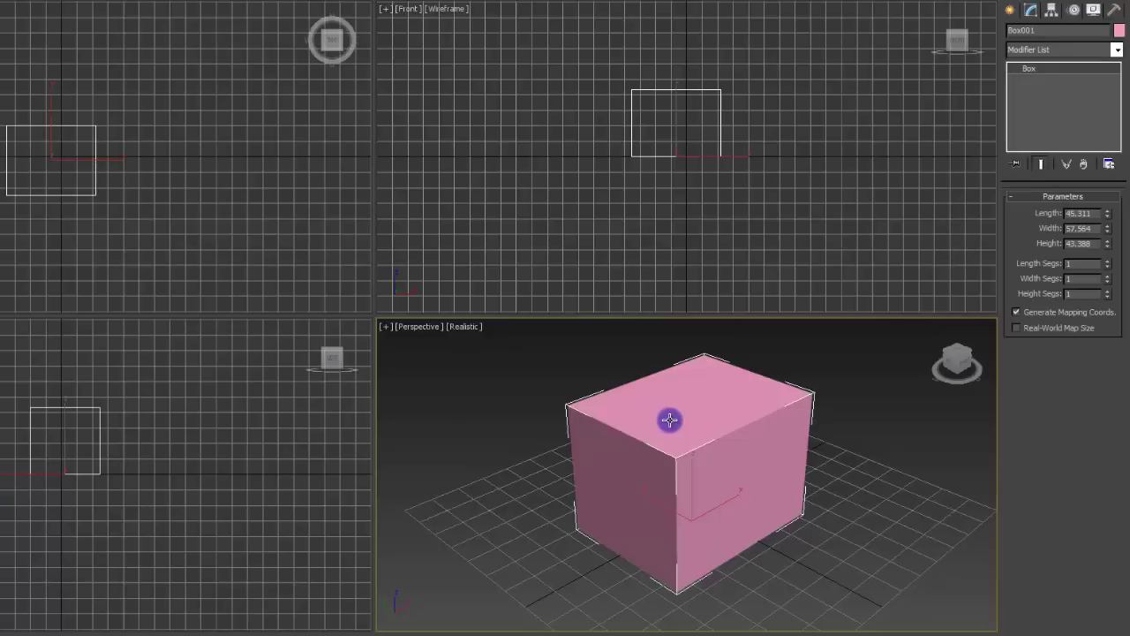
{"action": "right_click", "coordinate": [670, 425]}
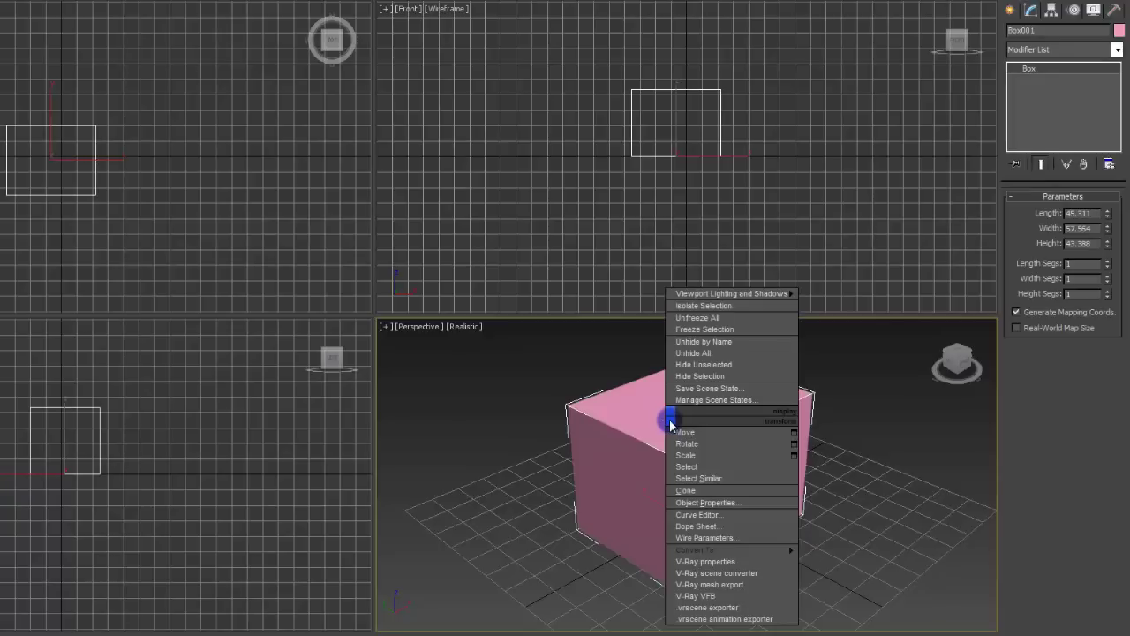
{"action": "left_click", "coordinate": [624, 406]}
{"action": "right_click", "coordinate": [610, 405]}
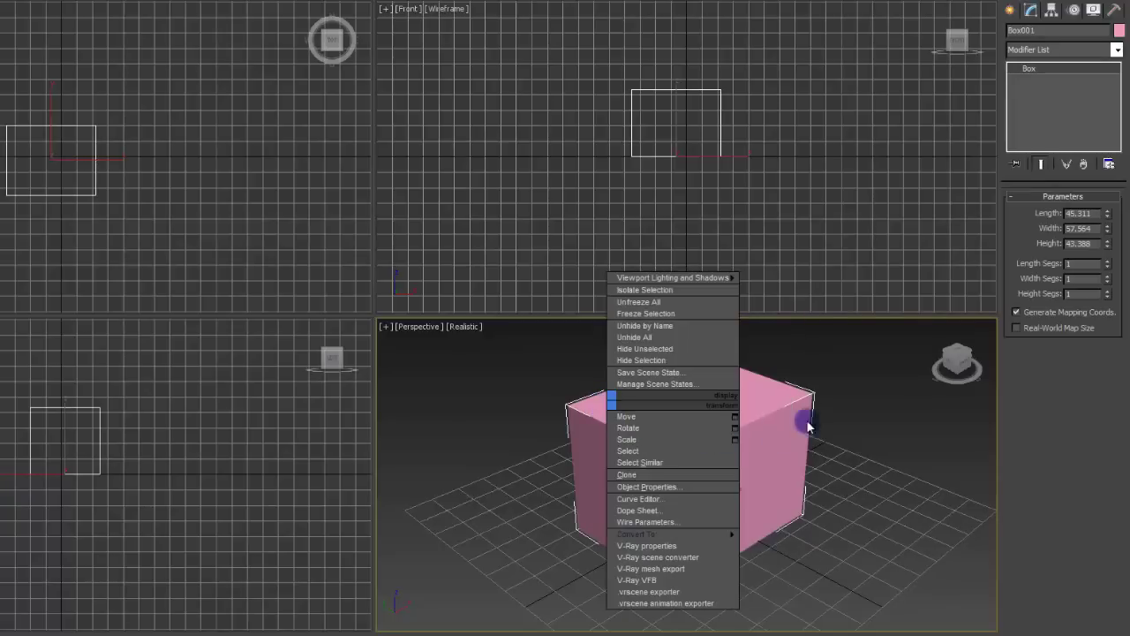
{"action": "left_click", "coordinate": [756, 409]}
{"action": "right_click", "coordinate": [642, 410]}
{"action": "mouse_move", "coordinate": [731, 546]}
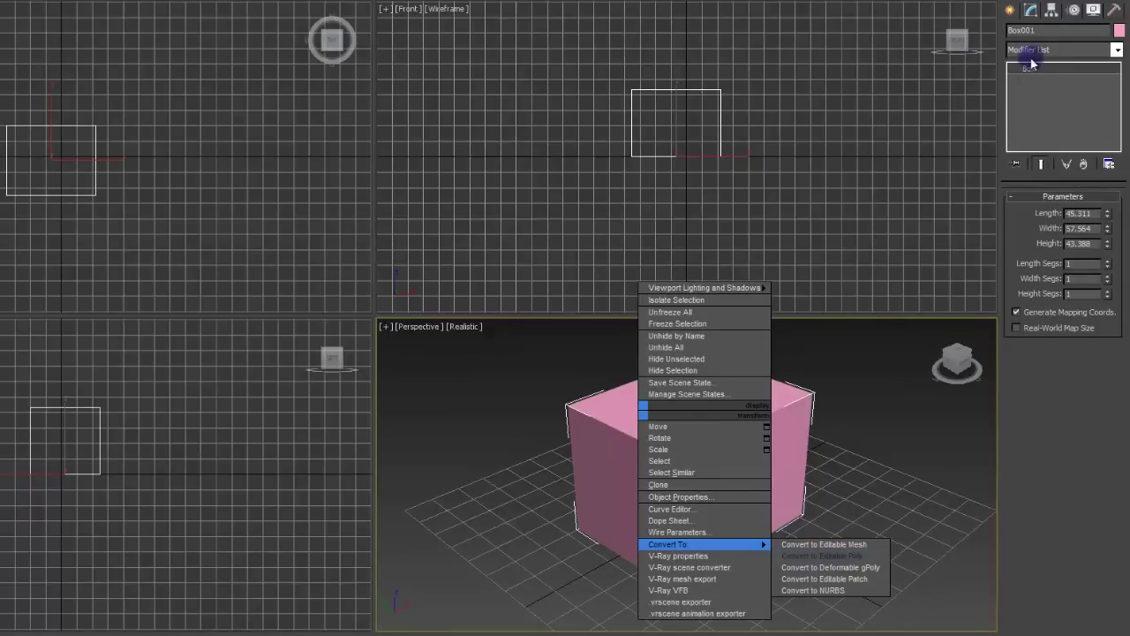
- Add an Edit Poly modifier to the box and turn on Edged Faces display in the Perspective view
{"action": "left_click", "coordinate": [1031, 9]}
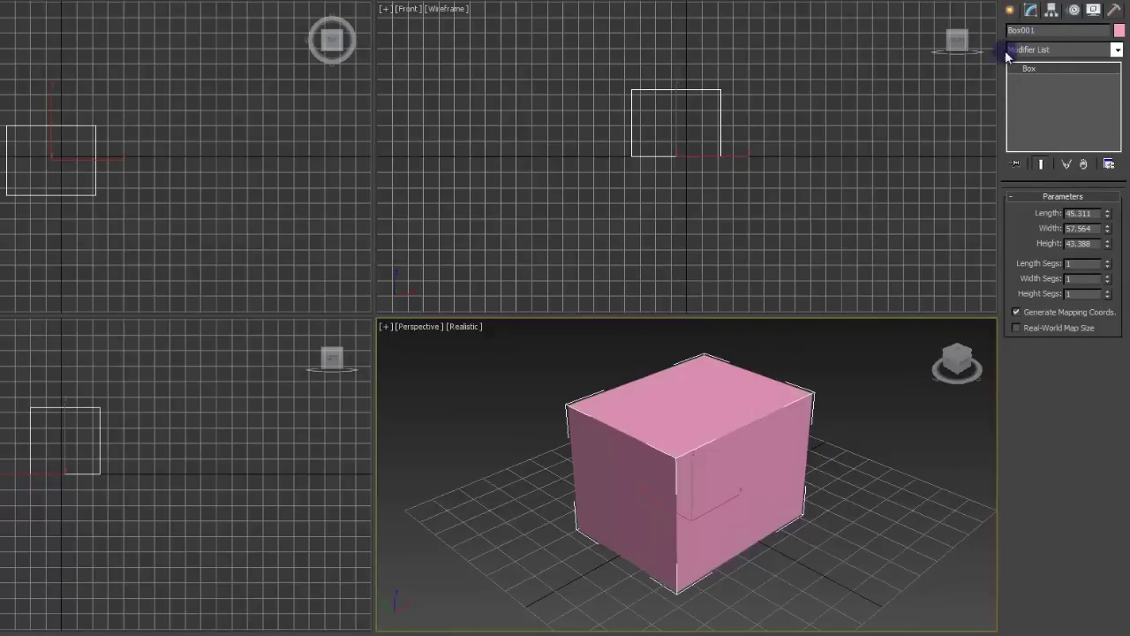
{"action": "left_click", "coordinate": [1011, 9]}
{"action": "left_click", "coordinate": [1031, 11]}
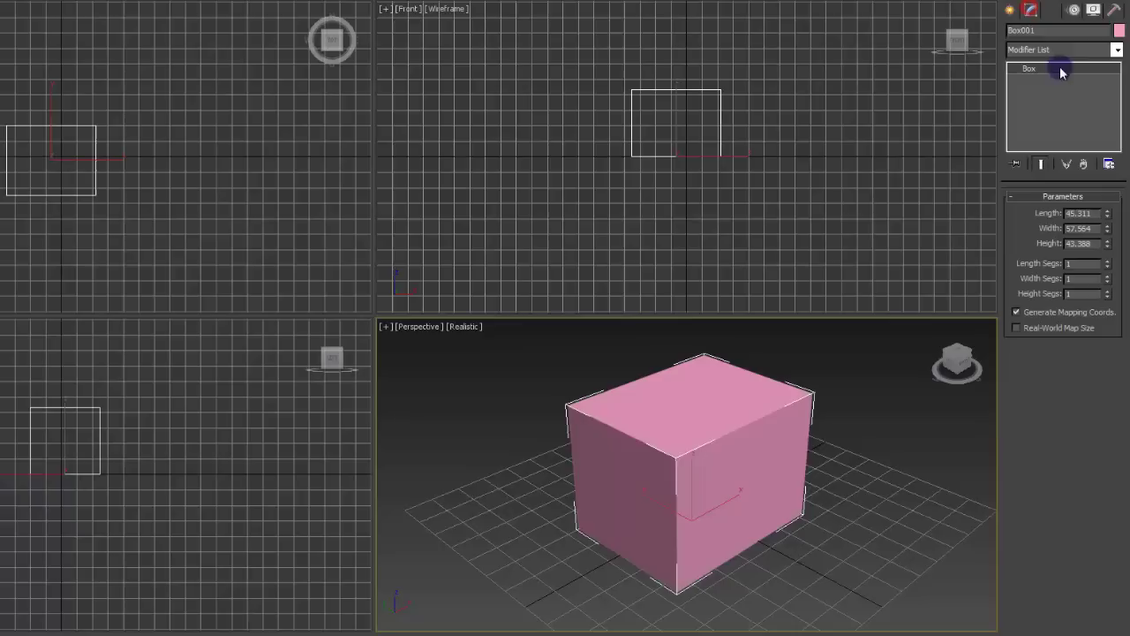
{"action": "left_click", "coordinate": [1042, 51]}
{"action": "scroll", "coordinate": [1042, 133], "scroll_direction": "up", "scroll_amount": 3}
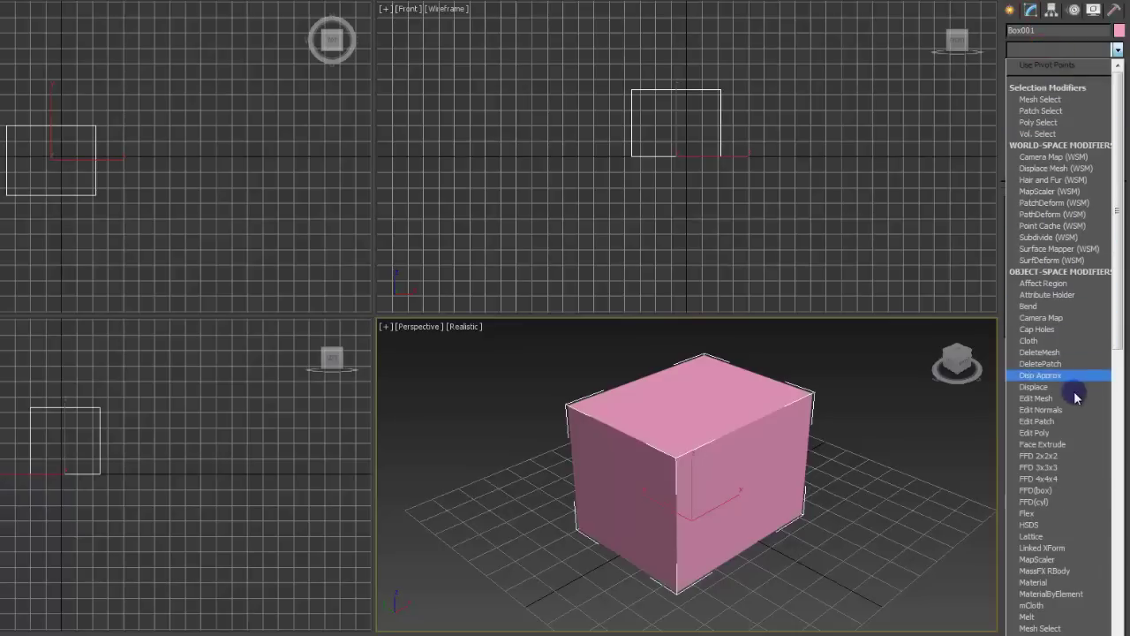
{"action": "left_click", "coordinate": [1041, 433]}
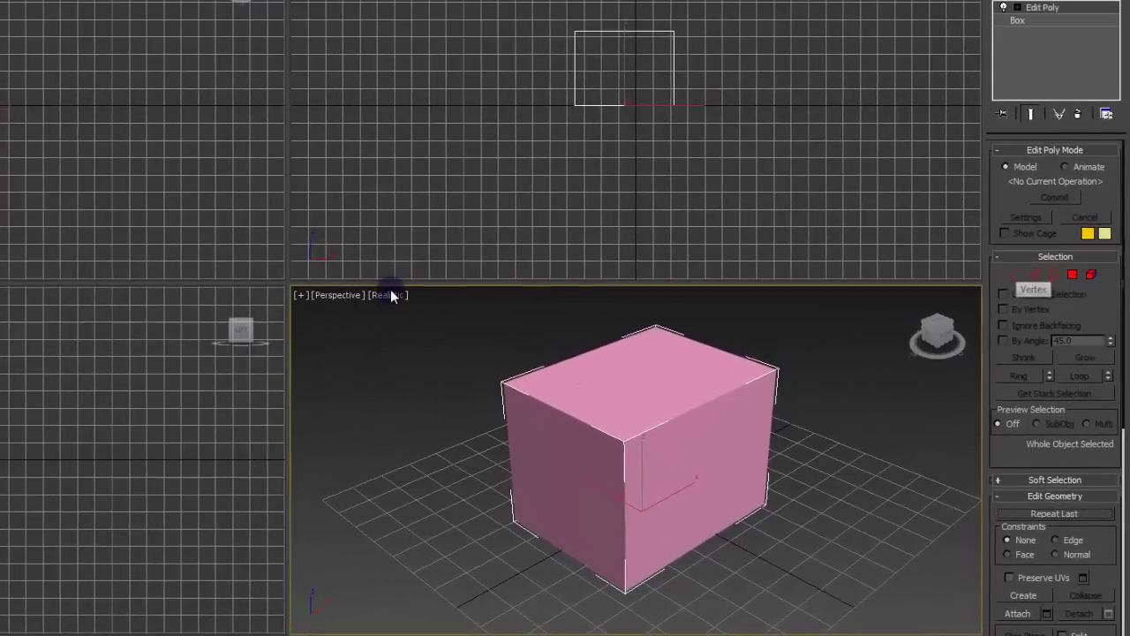
{"action": "left_click", "coordinate": [390, 295]}
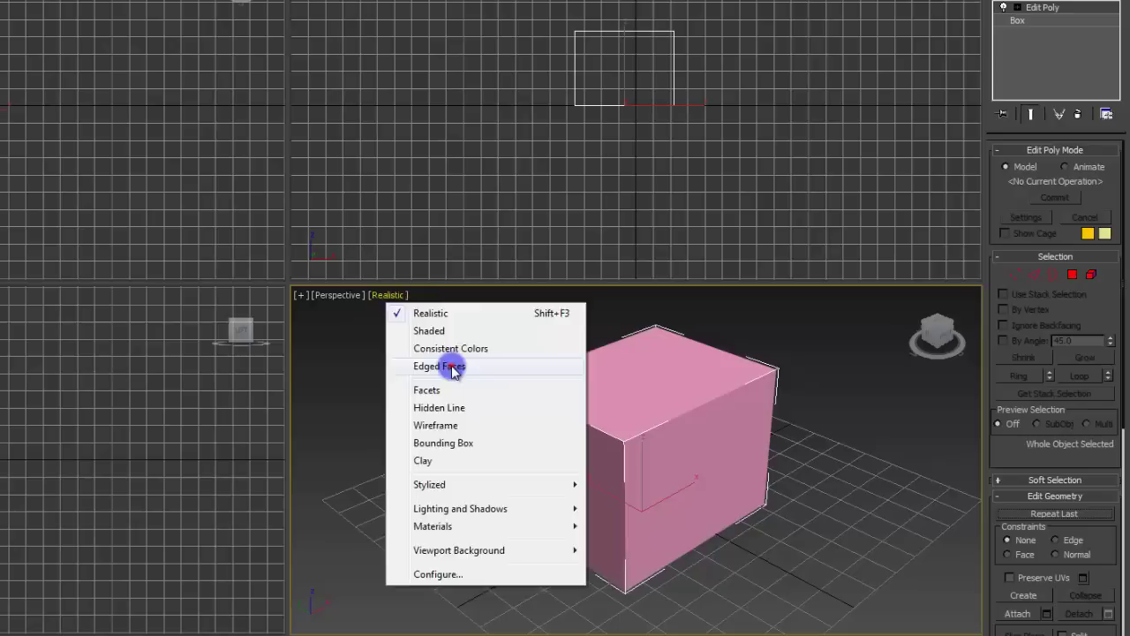
{"action": "left_click", "coordinate": [421, 366]}
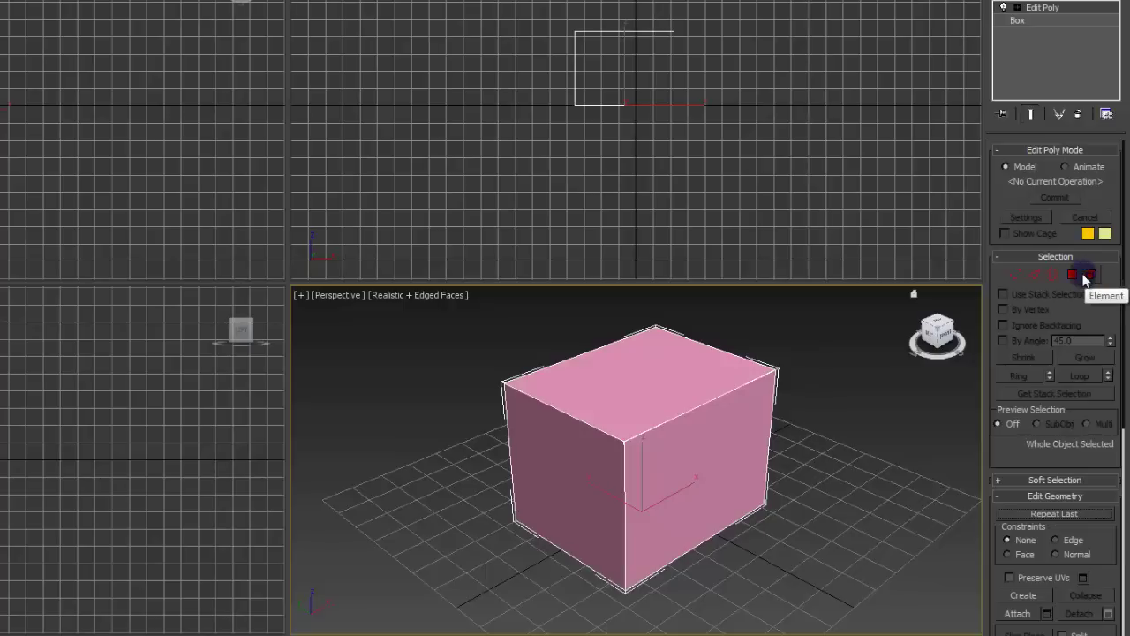
- Switch to vertex editing and move the box's left upper corner vertex outward
{"action": "left_click", "coordinate": [1016, 274]}
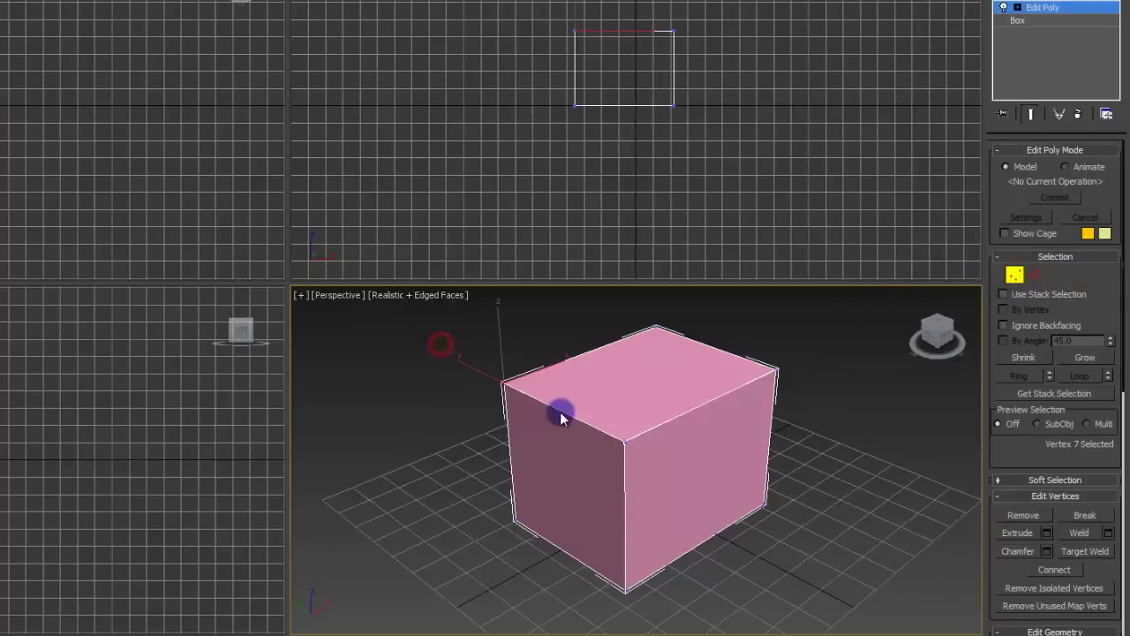
{"action": "left_click", "coordinate": [505, 382]}
{"action": "key", "text": "w"}
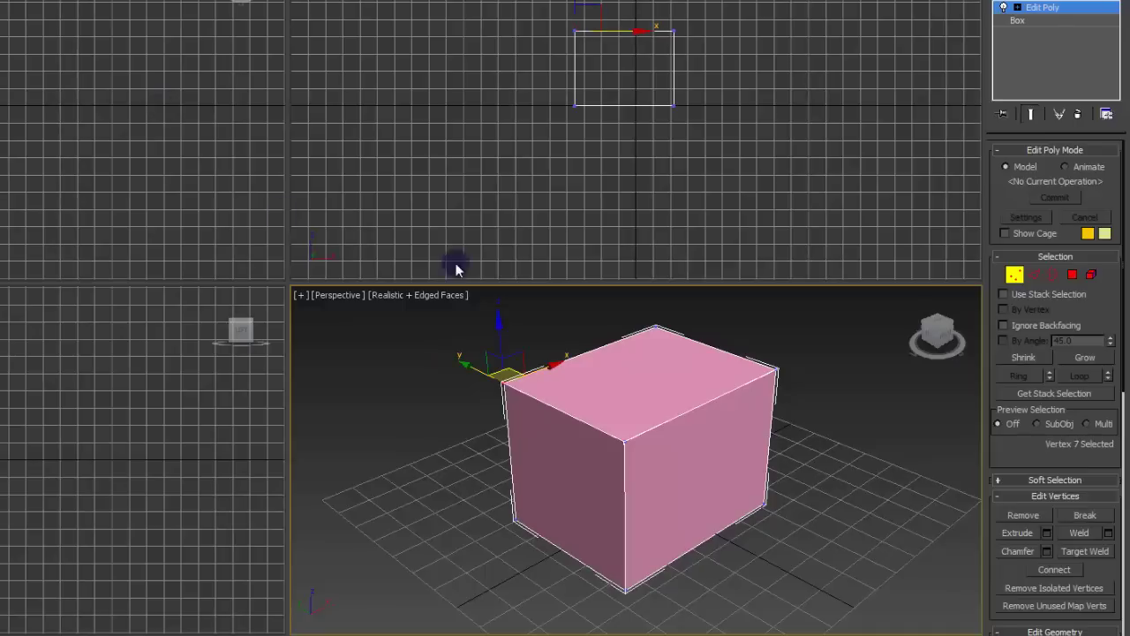
{"action": "left_click_drag", "start_coordinate": [502, 375], "coordinate": [475, 378]}
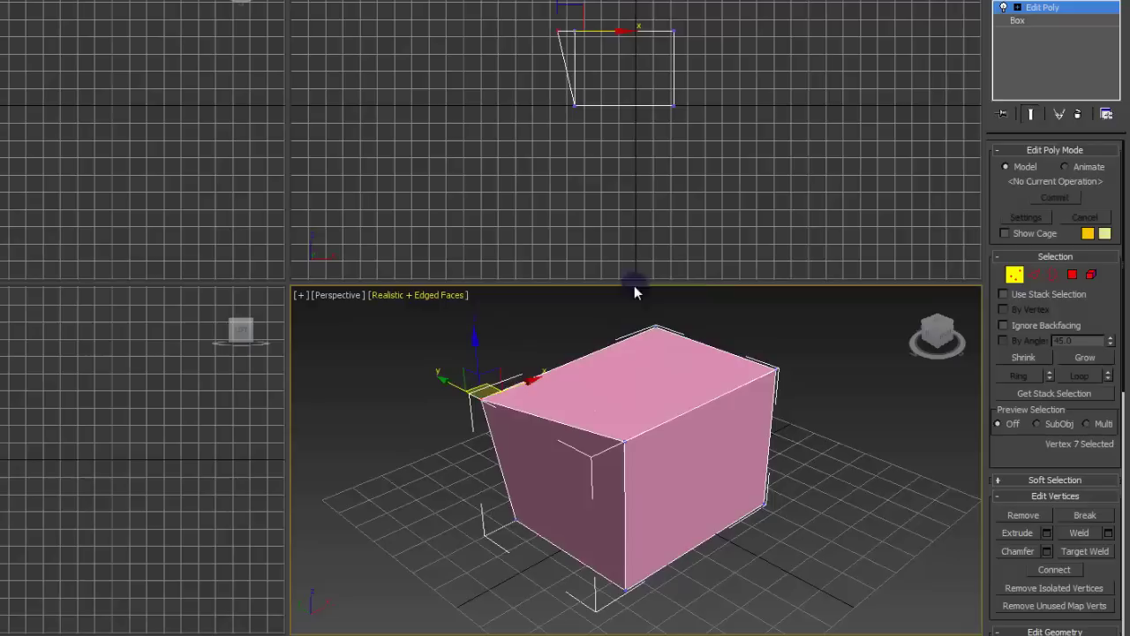
{"action": "left_click_drag", "start_coordinate": [478, 391], "coordinate": [435, 395]}
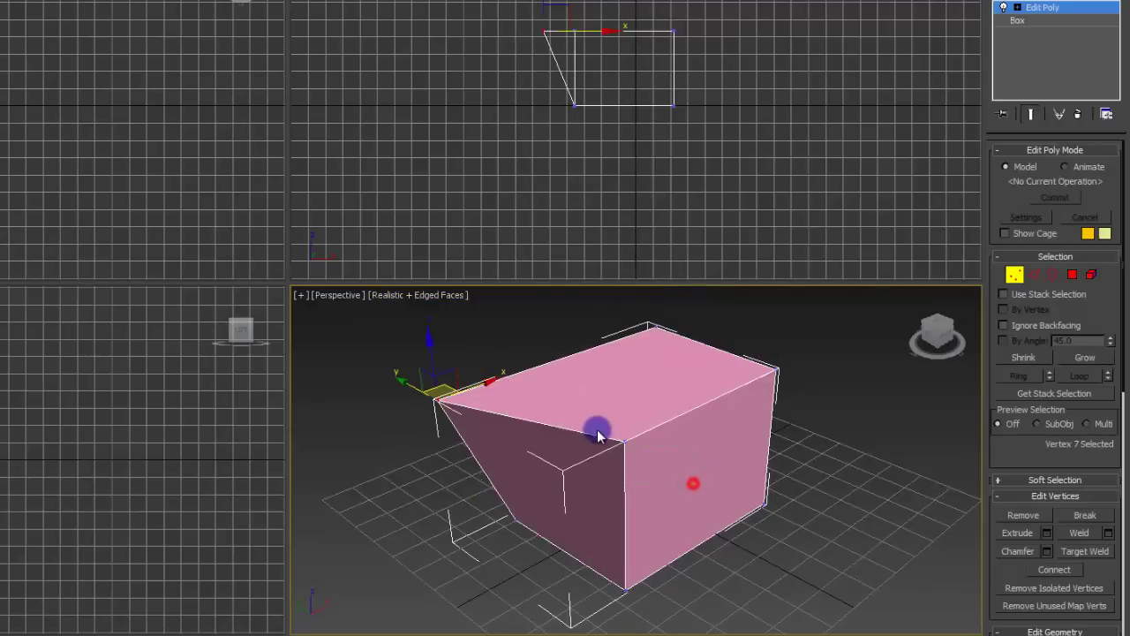
- Move the nearest and the farthest top corner vertices of the box to distort its shape
{"action": "left_click", "coordinate": [626, 433]}
{"action": "left_click_drag", "start_coordinate": [634, 435], "coordinate": [747, 545]}
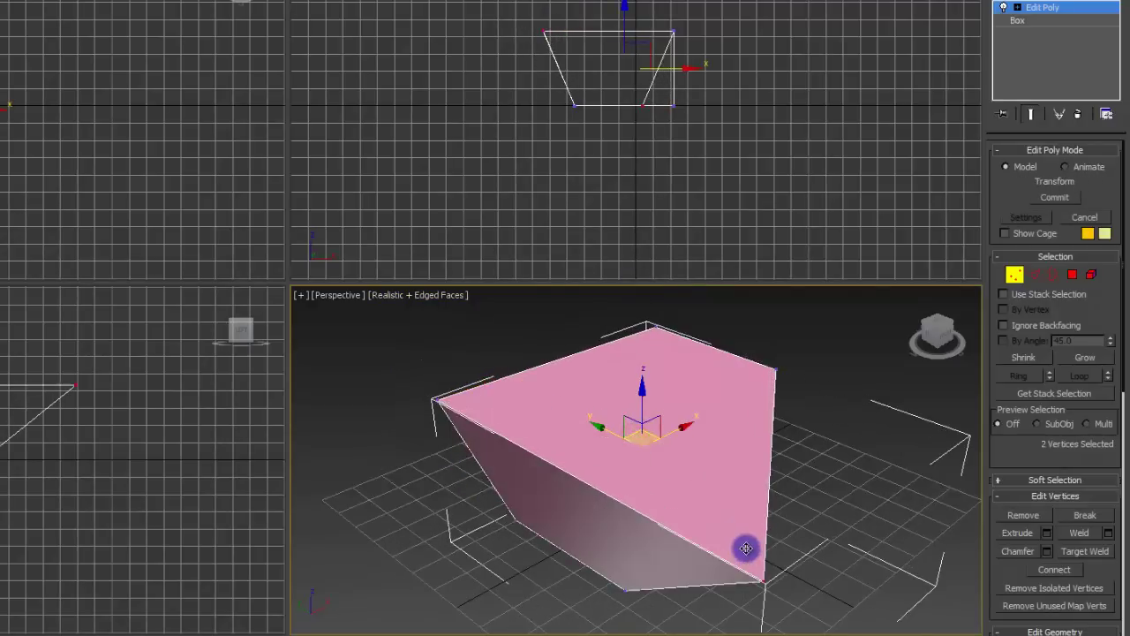
{"action": "left_click_drag", "start_coordinate": [698, 337], "coordinate": [586, 295]}
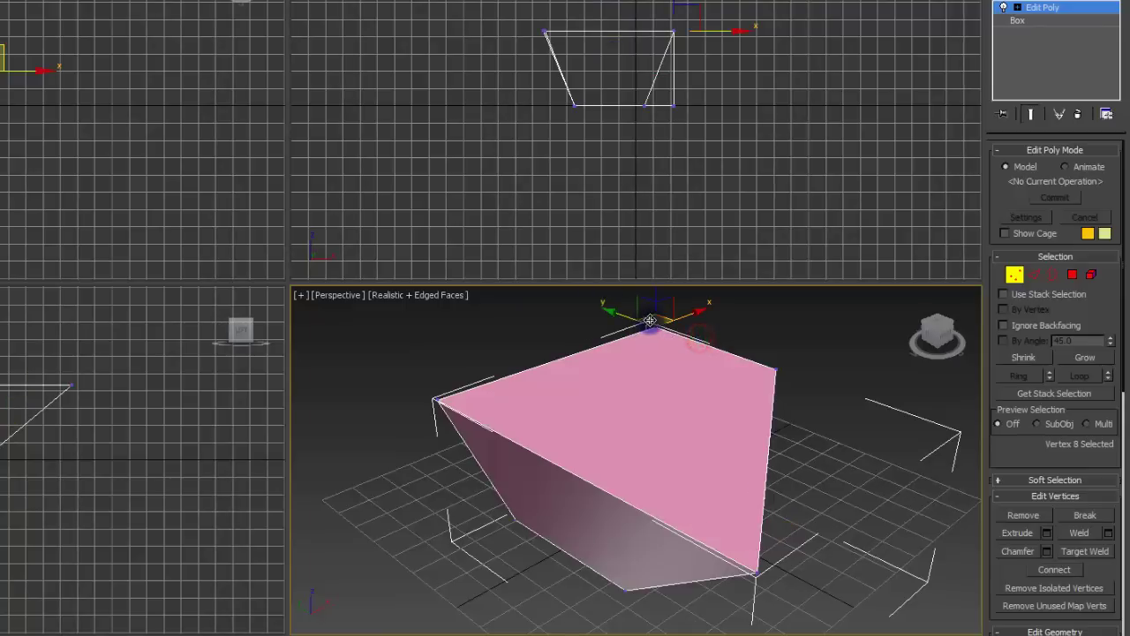
{"action": "left_click_drag", "start_coordinate": [651, 320], "coordinate": [663, 231]}
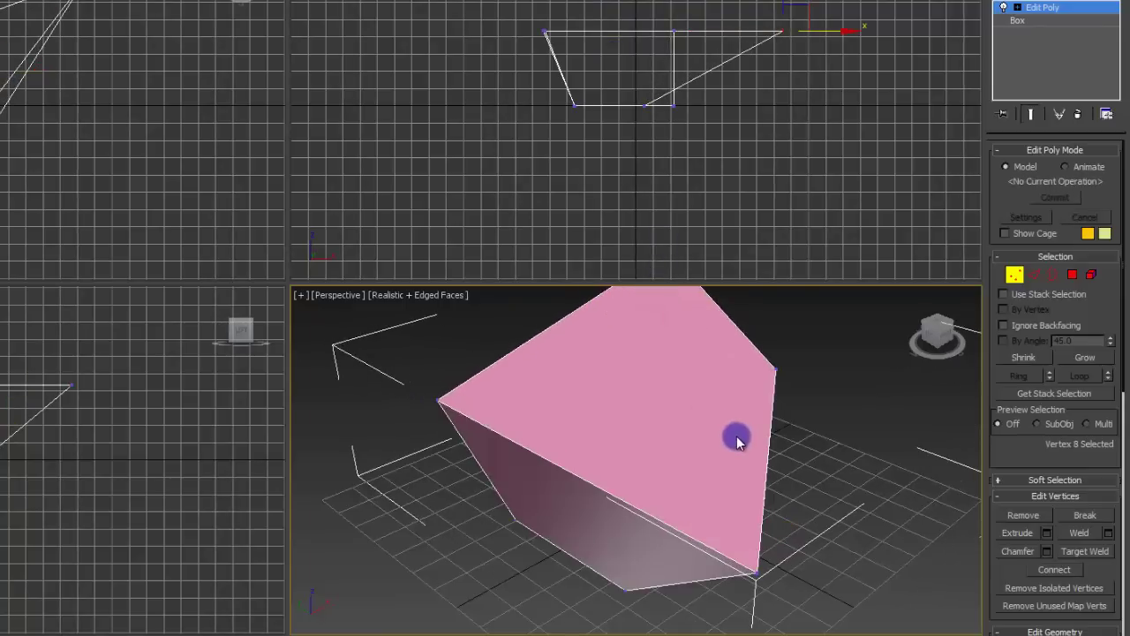
- Undo all the corner vertex moves on the box
{"action": "key", "text": "ctrl+z"}
{"action": "key", "text": "ctrl+z"}
{"action": "key", "text": "ctrl+z"}
{"action": "key", "text": "ctrl+z"}
{"action": "key", "text": "ctrl+z"}
{"action": "key", "text": "ctrl+z"}
{"action": "key", "text": "ctrl+z"}
{"action": "key", "text": "ctrl+z"}
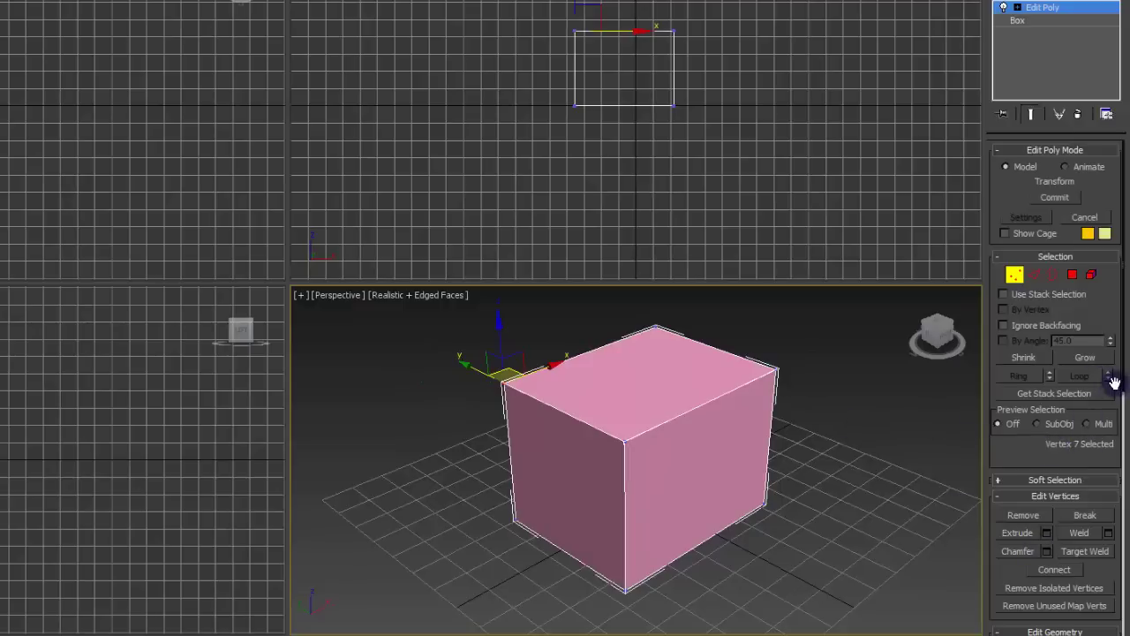
- Extrude the nearest top corner vertex once with a height of 27.871 and a width of 13.647
{"action": "left_click", "coordinate": [626, 439]}
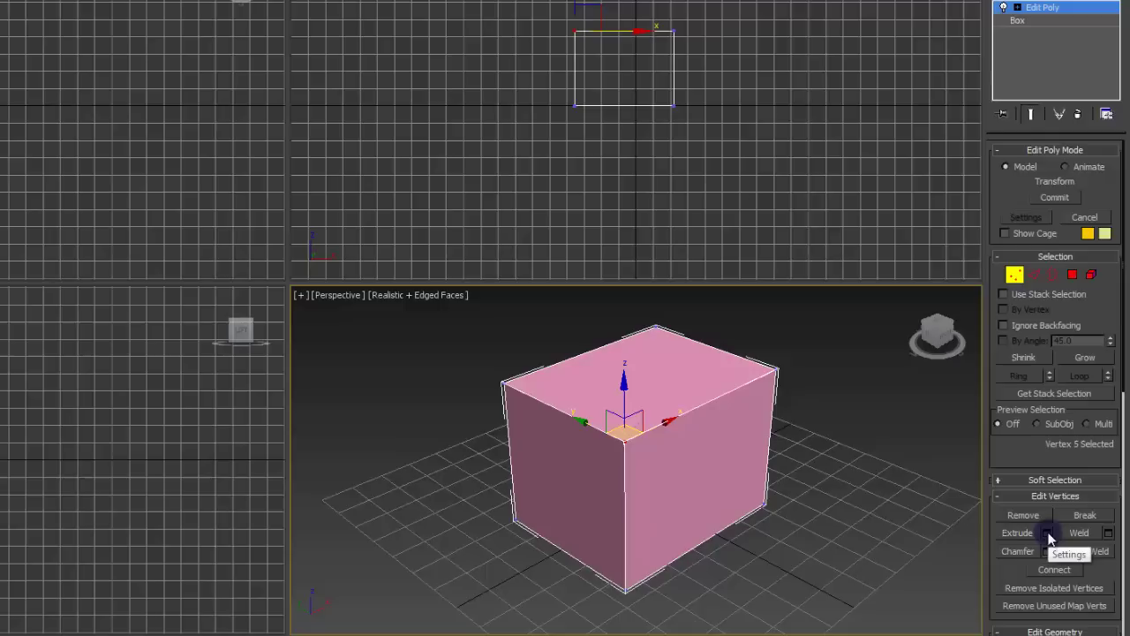
{"action": "left_click", "coordinate": [1048, 537]}
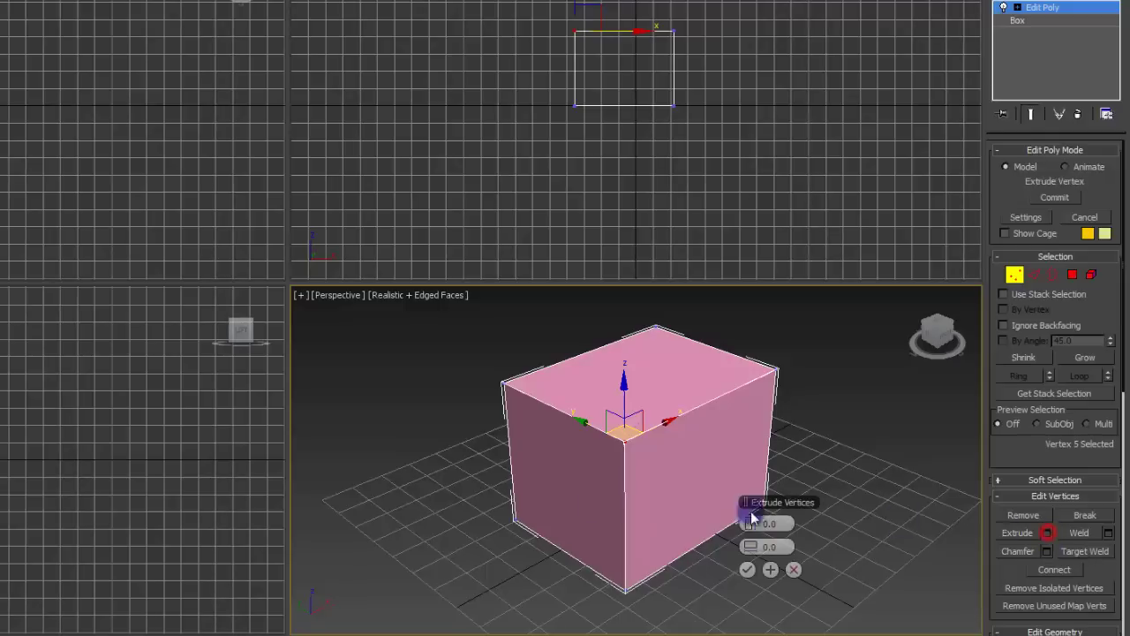
{"action": "left_click_drag", "start_coordinate": [782, 500], "coordinate": [936, 477]}
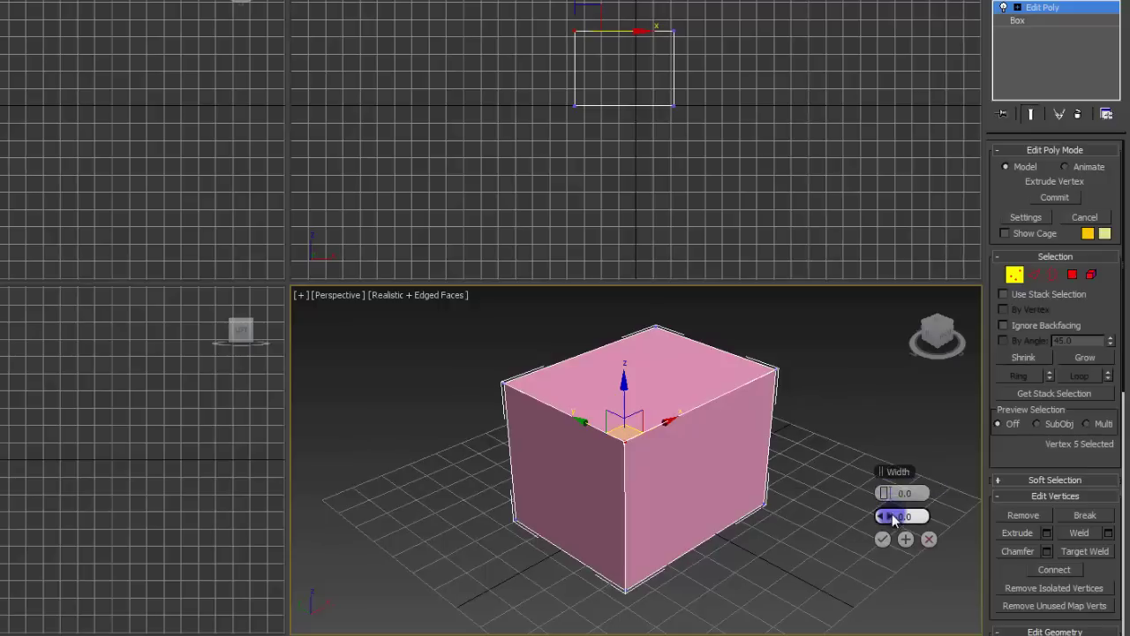
{"action": "left_click_drag", "start_coordinate": [886, 493], "coordinate": [1006, 498]}
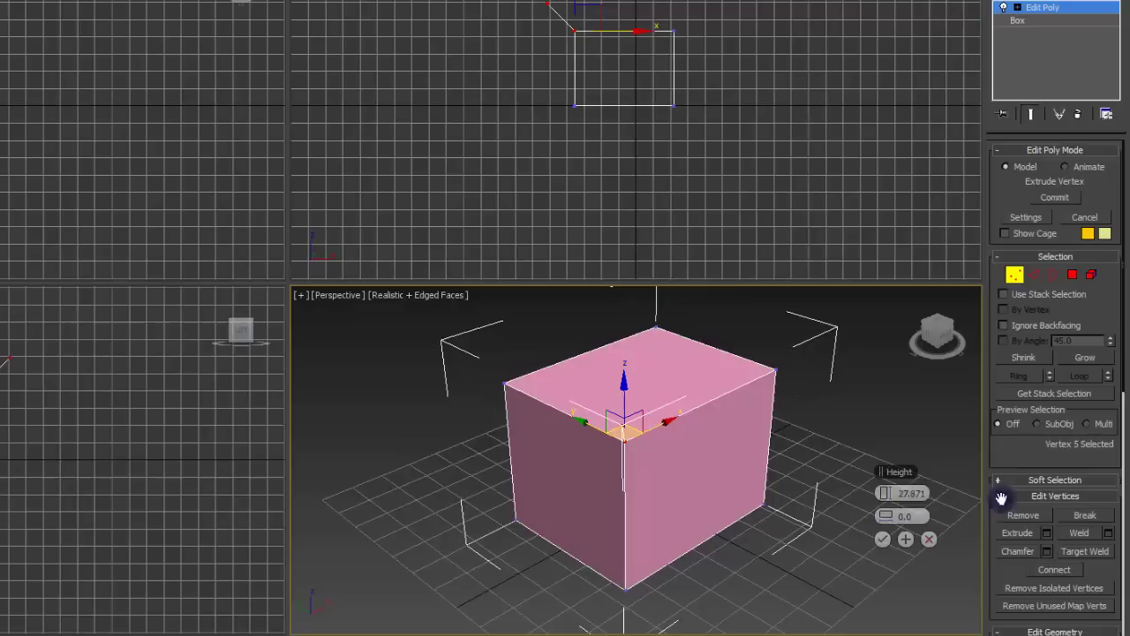
{"action": "left_click_drag", "start_coordinate": [887, 521], "coordinate": [955, 523]}
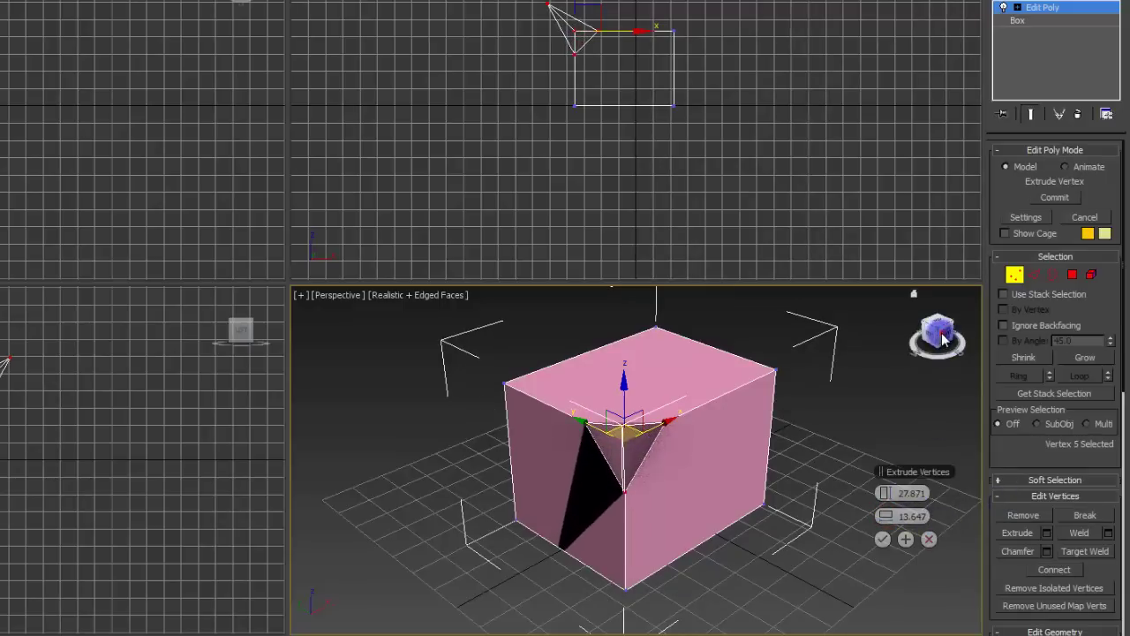
{"action": "left_click_drag", "start_coordinate": [949, 344], "coordinate": [901, 347]}
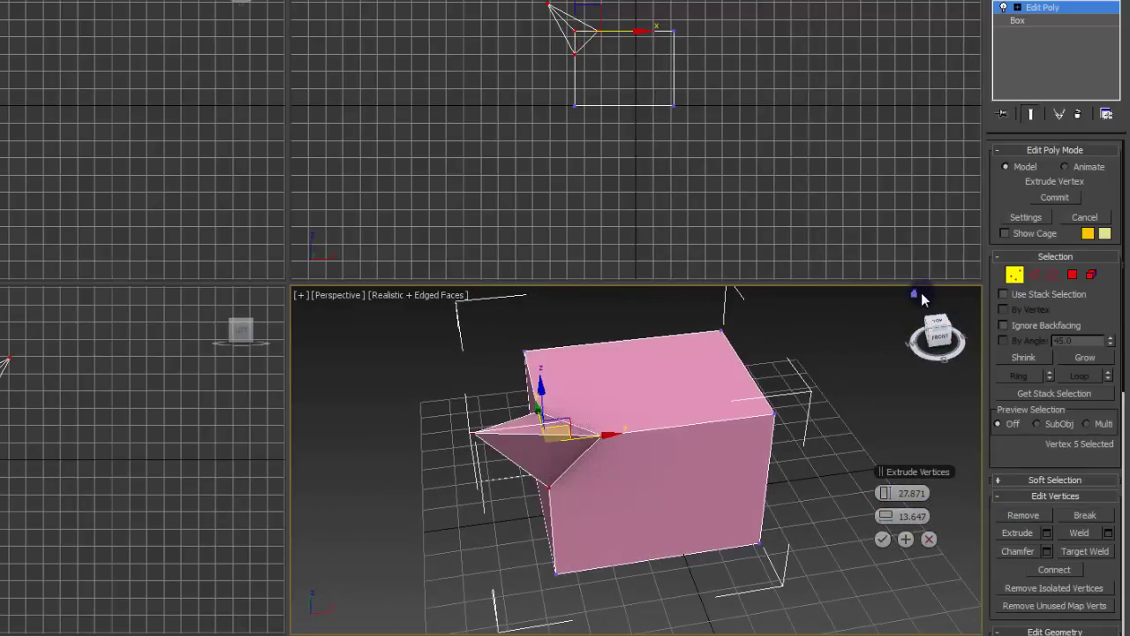
{"action": "left_click", "coordinate": [907, 539]}
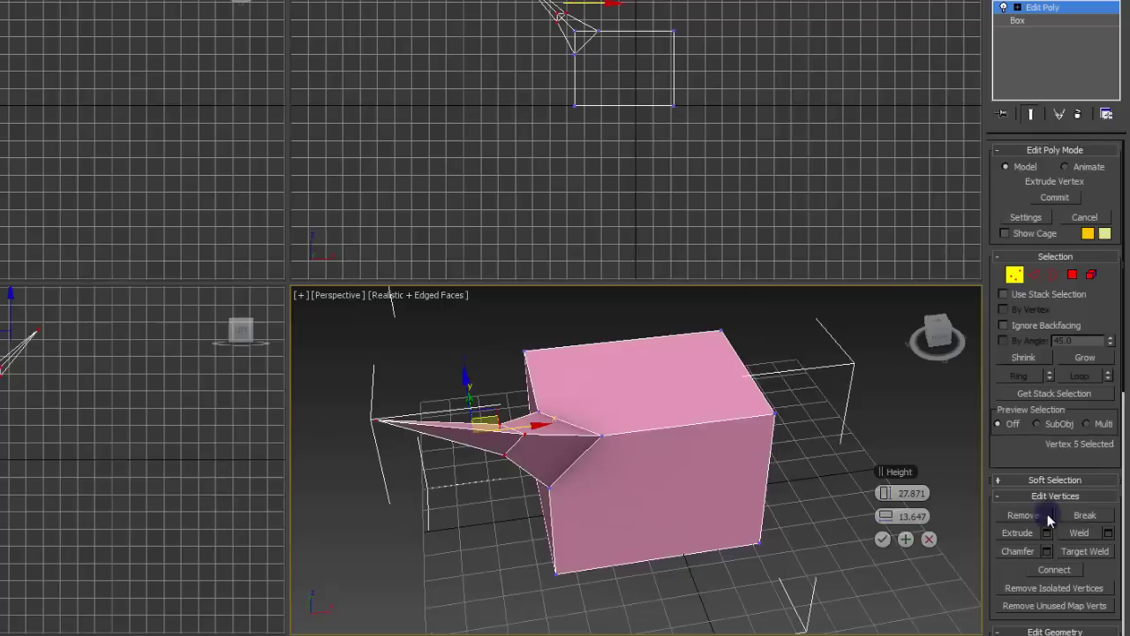
{"action": "left_click", "coordinate": [929, 541]}
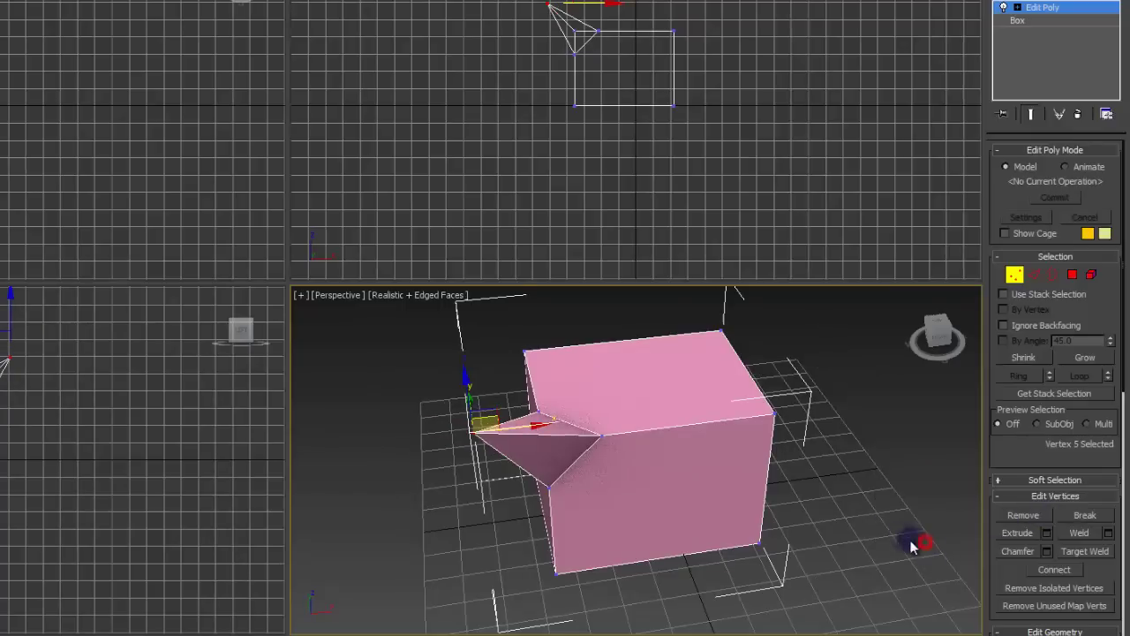
- Undo the vertex extrusion on the box's nearest top corner
{"action": "key", "text": "ctrl+z"}
{"action": "key", "text": "ctrl+z"}
{"action": "key", "text": "ctrl+z"}
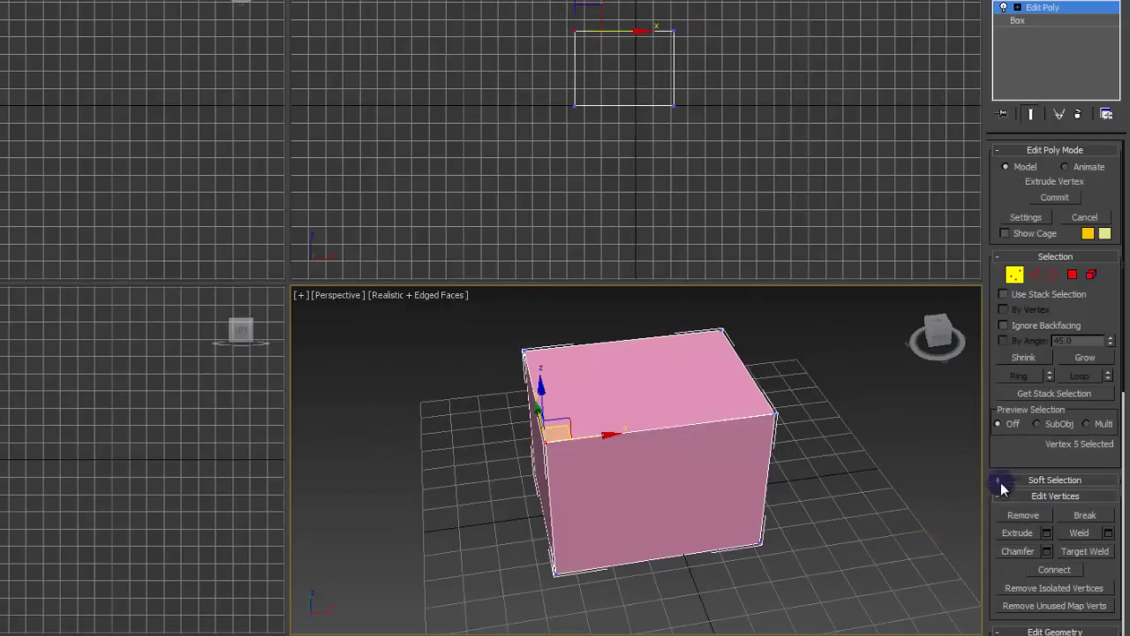
{"action": "left_click_drag", "start_coordinate": [918, 296], "coordinate": [916, 401]}
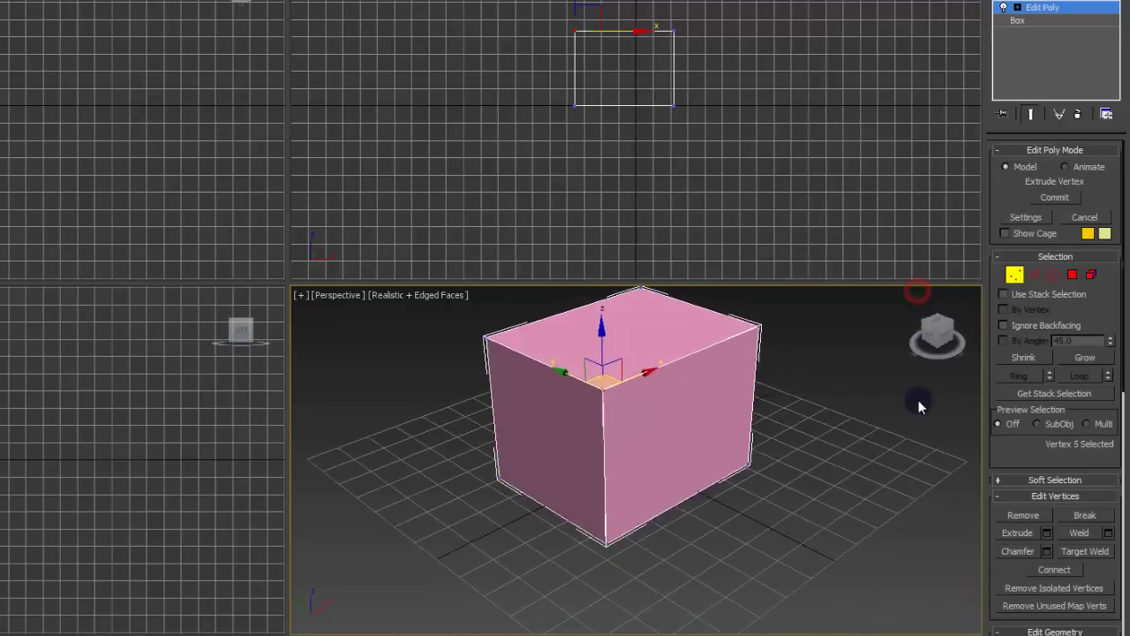
{"action": "middle_click_drag", "start_coordinate": [858, 402], "coordinate": [878, 494]}
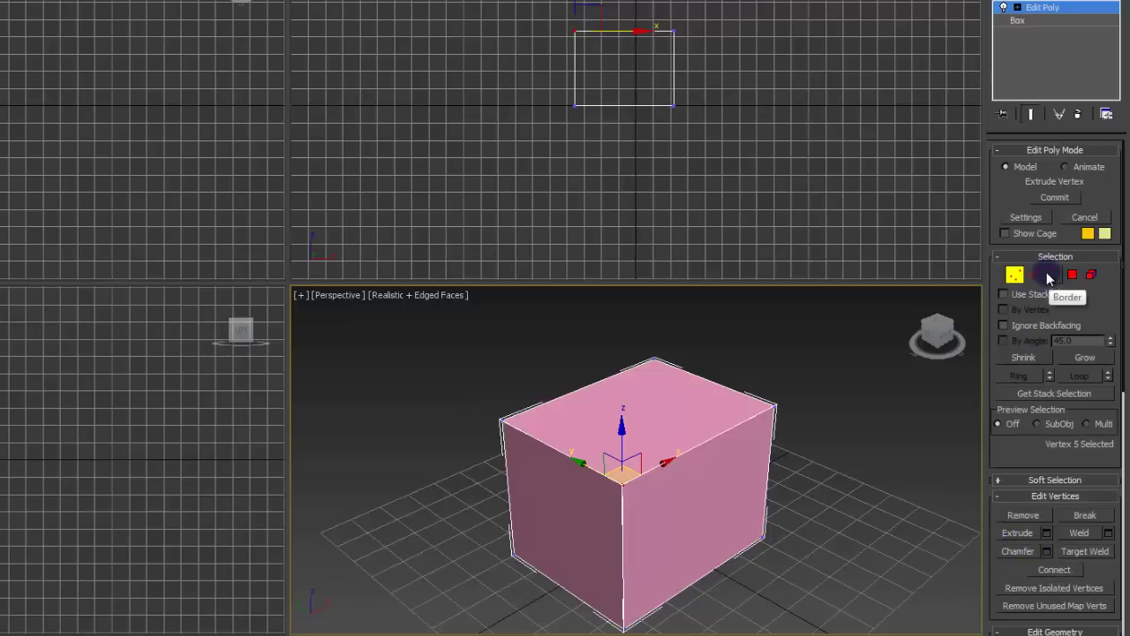
- Switch to edge level and select individual edges of the box in turn, ending with the top edge of the dark end face
{"action": "left_click", "coordinate": [1043, 275]}
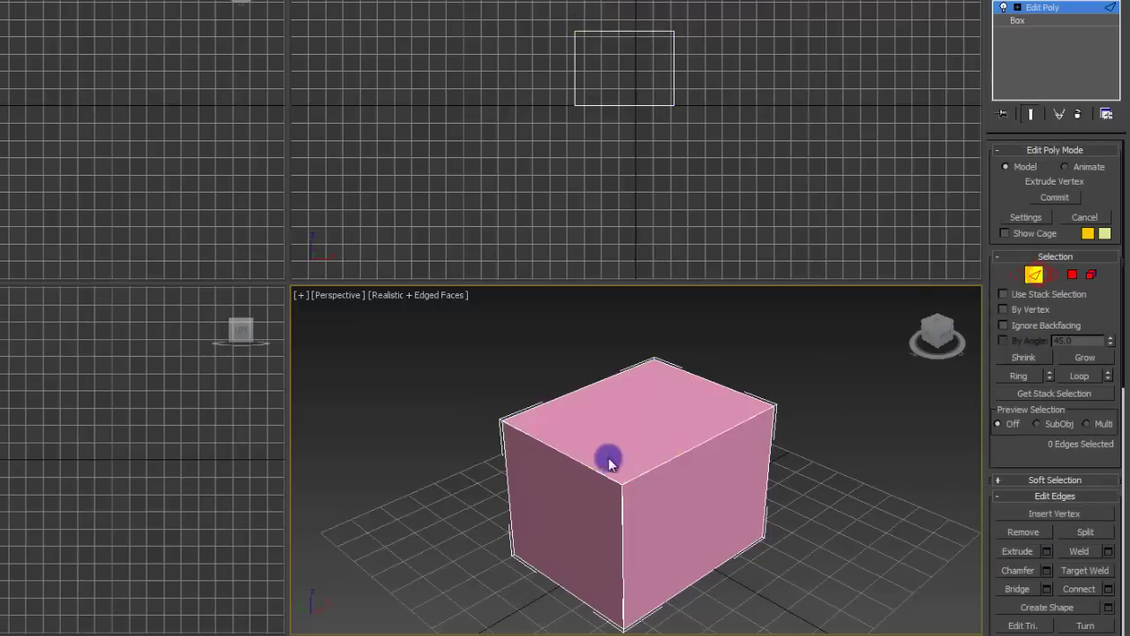
{"action": "left_click", "coordinate": [572, 461]}
{"action": "left_click", "coordinate": [659, 461]}
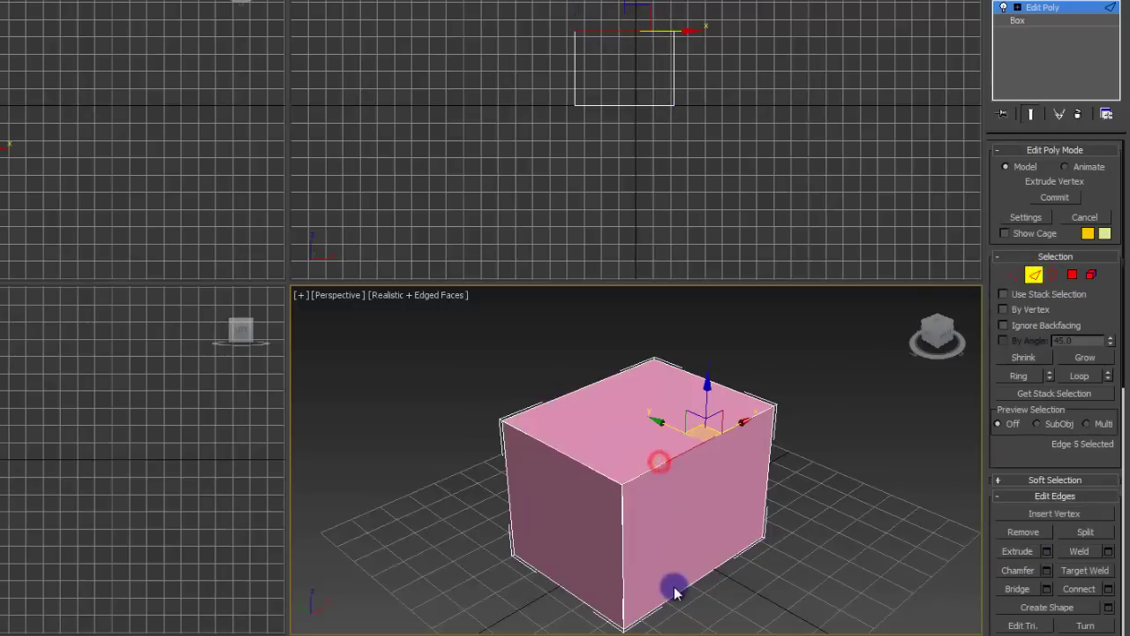
{"action": "left_click", "coordinate": [621, 550]}
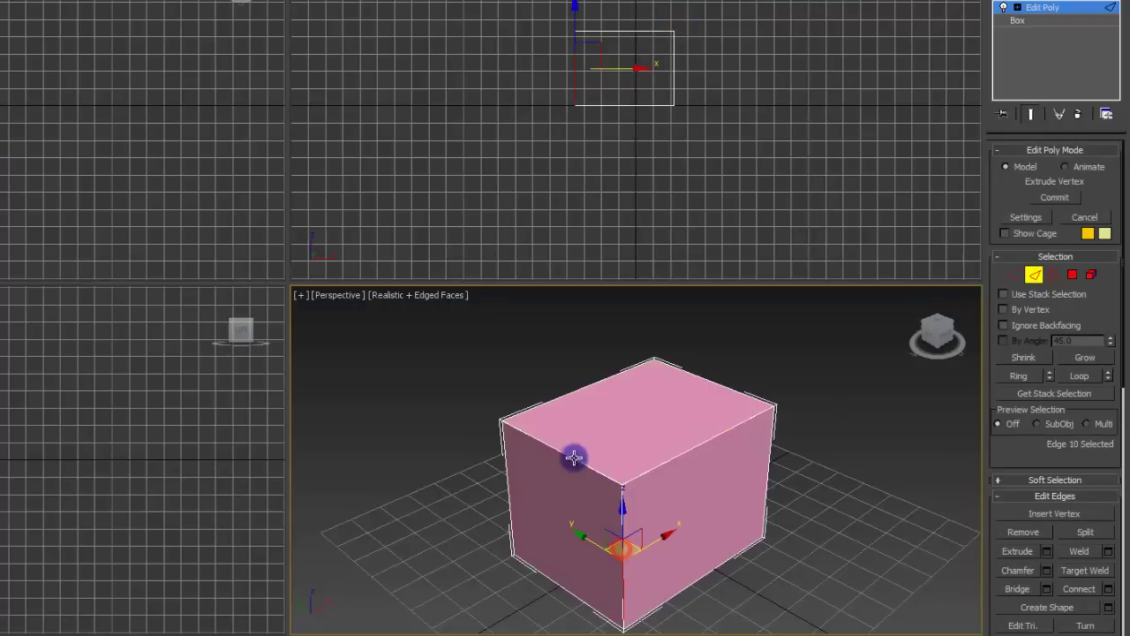
{"action": "left_click", "coordinate": [572, 454]}
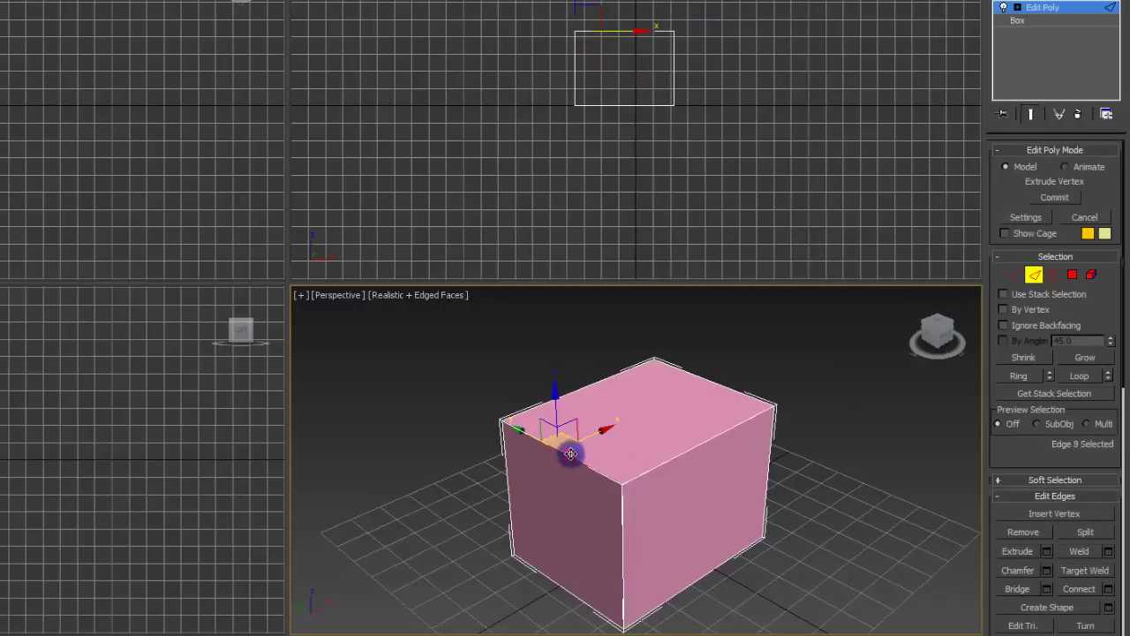
- Try extruding the selected top edge with a height of 11.917 and a width of 12.686, and discard it
{"action": "left_click", "coordinate": [1046, 551]}
{"action": "left_click_drag", "start_coordinate": [885, 516], "coordinate": [840, 537]}
{"action": "left_click_drag", "start_coordinate": [885, 495], "coordinate": [910, 520]}
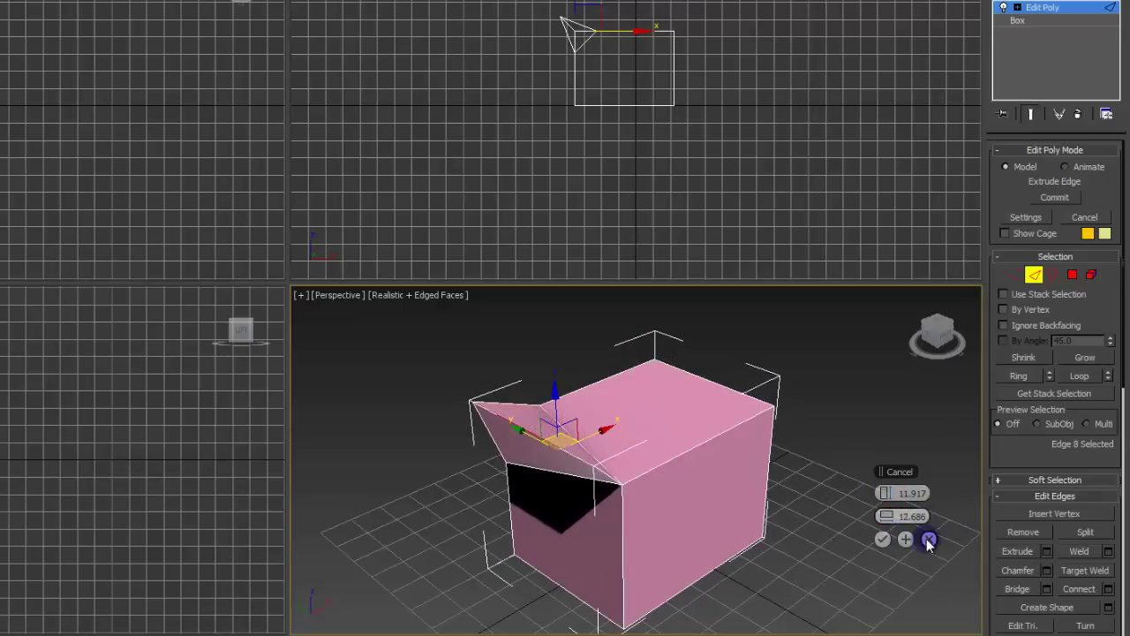
{"action": "left_click", "coordinate": [928, 538]}
- Preview a chamfer of 1.0 with one segment on the box's long front top edge
{"action": "left_click", "coordinate": [658, 467]}
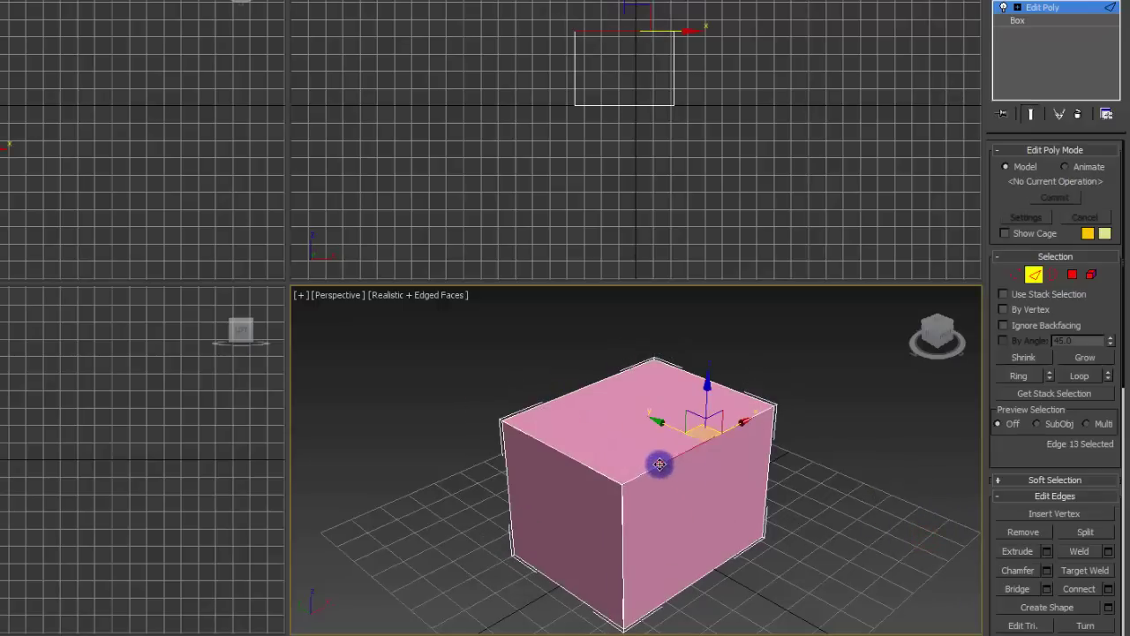
{"action": "scroll", "coordinate": [671, 464], "scroll_direction": "up", "scroll_amount": 5}
{"action": "middle_click_drag", "start_coordinate": [820, 436], "coordinate": [738, 488]}
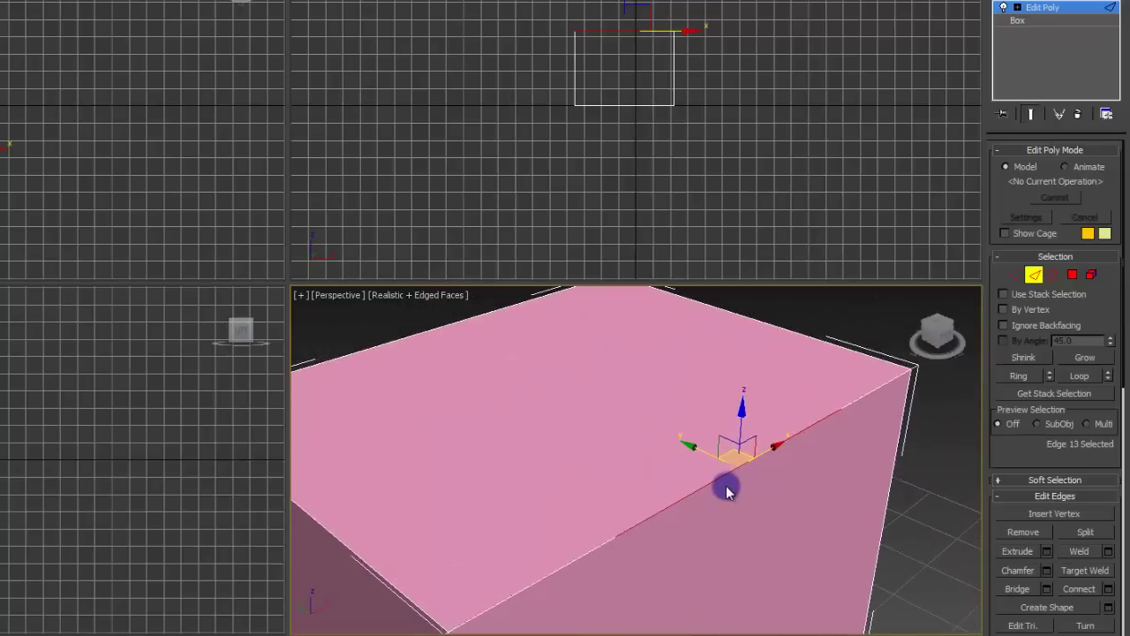
{"action": "middle_click_drag", "start_coordinate": [667, 519], "coordinate": [657, 503]}
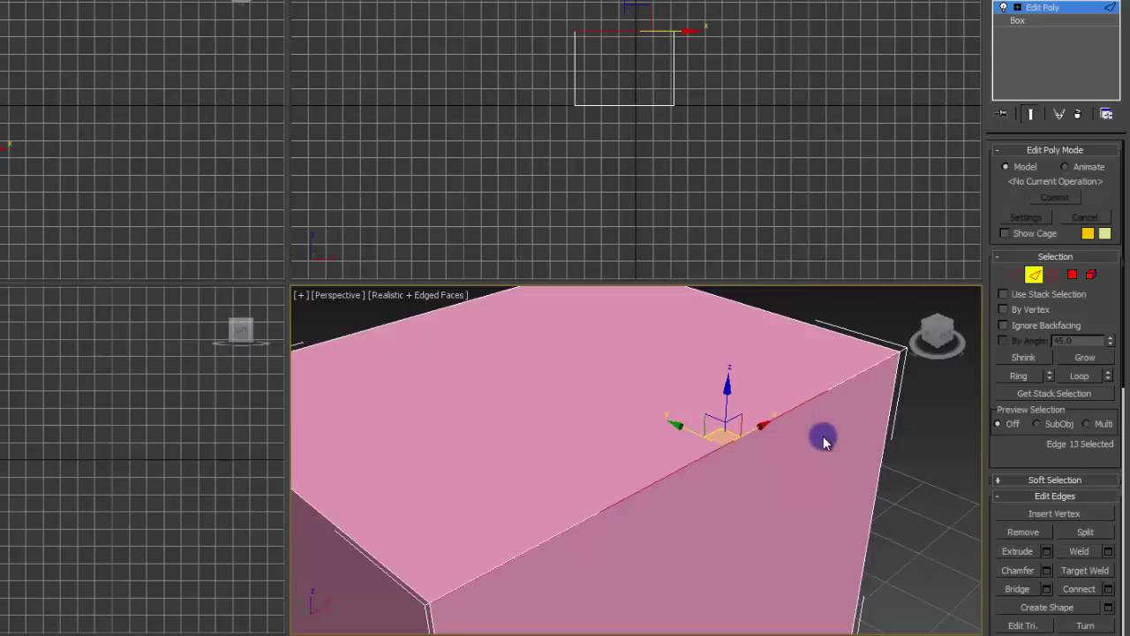
{"action": "left_click", "coordinate": [1047, 572]}
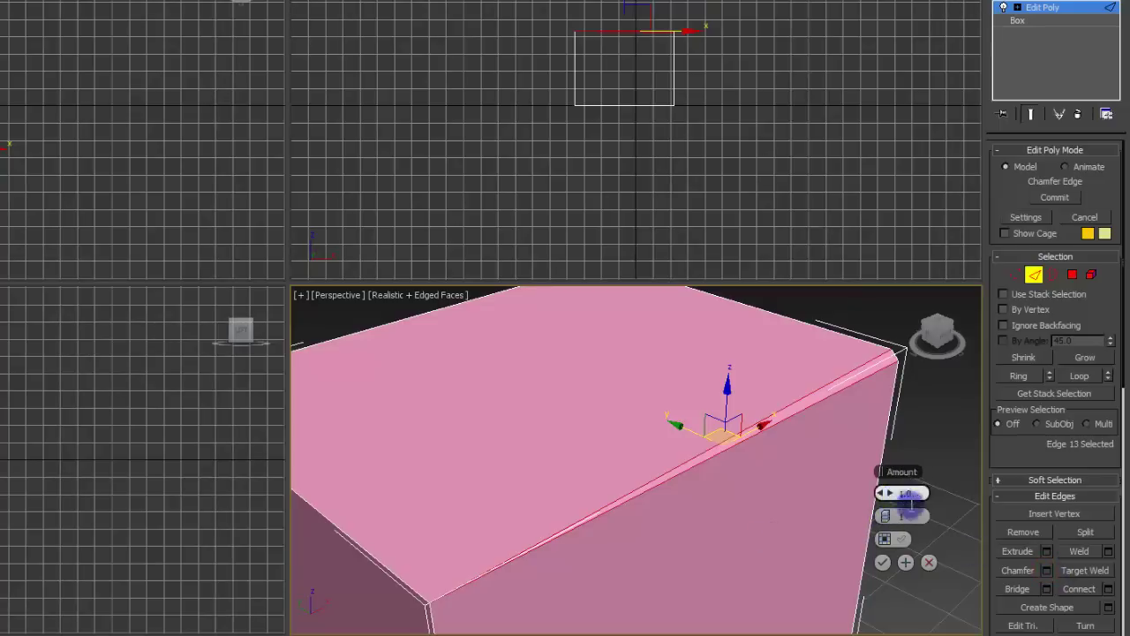
- Chamfer the top edge of the box's right end by 0.606 with 3 segments
{"action": "left_click_drag", "start_coordinate": [938, 340], "coordinate": [792, 348]}
{"action": "left_click", "coordinate": [615, 428]}
{"action": "middle_click_drag", "start_coordinate": [548, 454], "coordinate": [543, 487]}
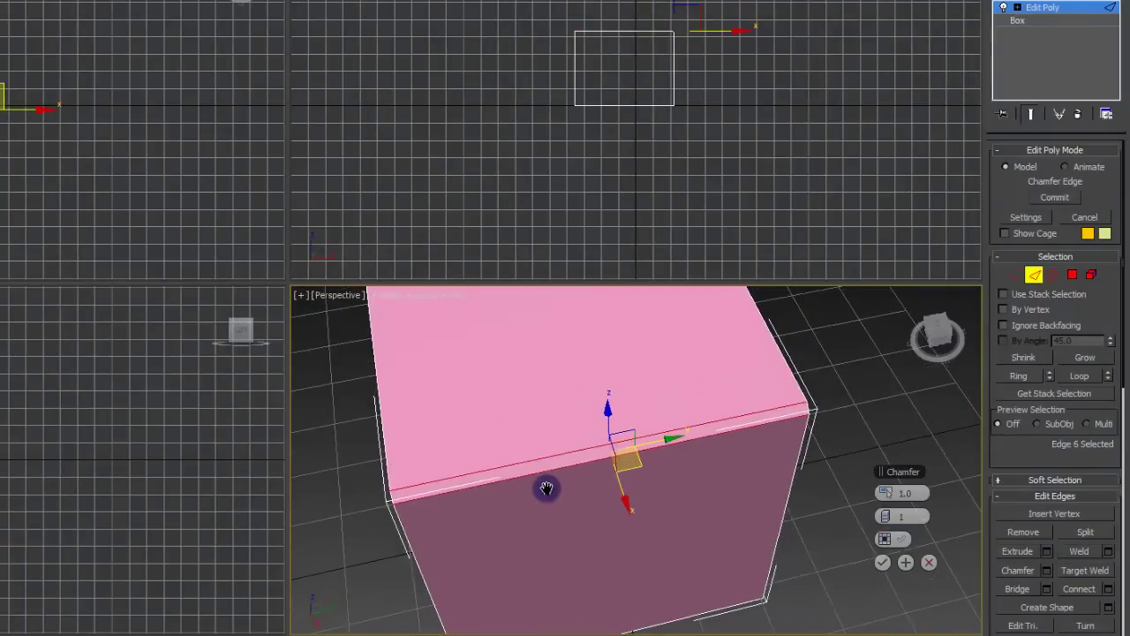
{"action": "left_click_drag", "start_coordinate": [933, 339], "coordinate": [972, 325]}
{"action": "scroll", "coordinate": [673, 449], "scroll_direction": "up", "scroll_amount": 3}
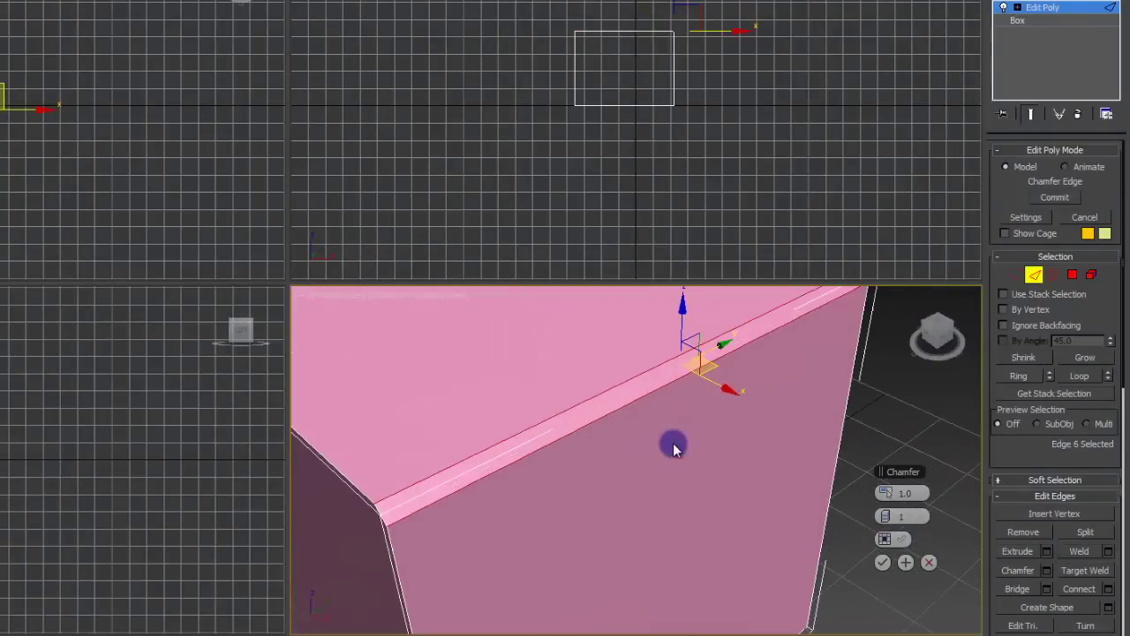
{"action": "middle_click_drag", "start_coordinate": [669, 445], "coordinate": [701, 450]}
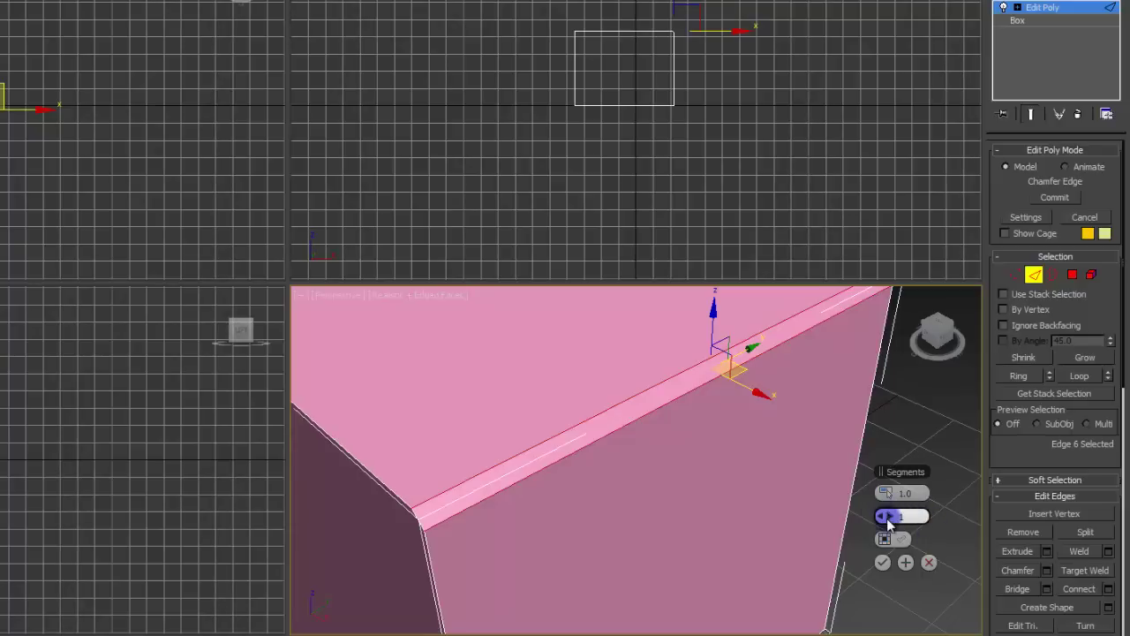
{"action": "left_click_drag", "start_coordinate": [889, 523], "coordinate": [871, 495]}
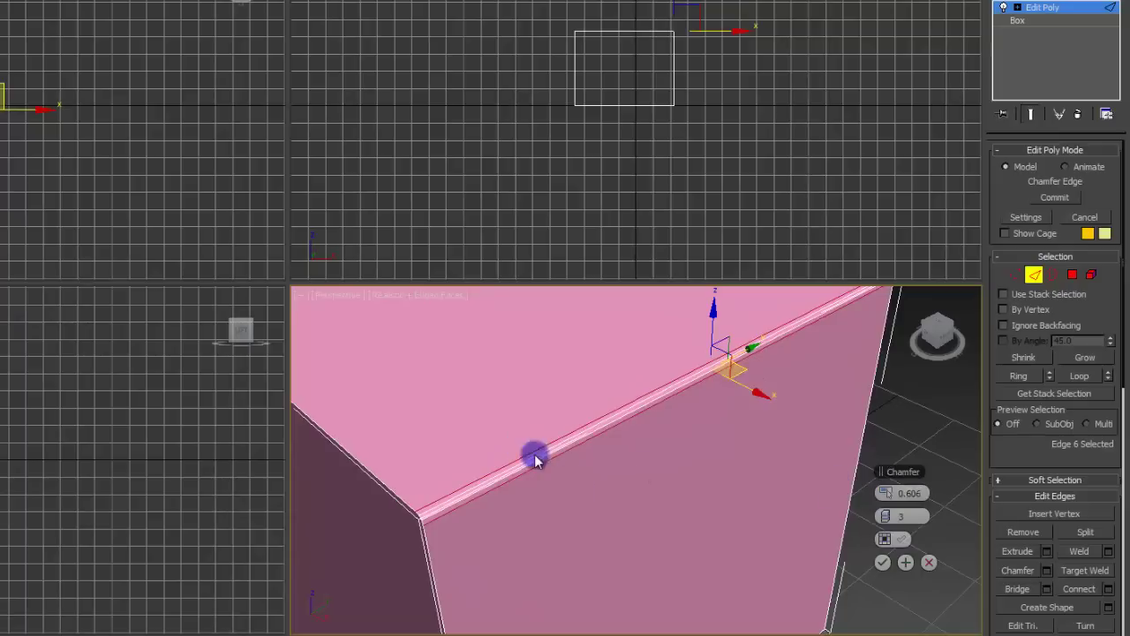
{"action": "left_click", "coordinate": [883, 564]}
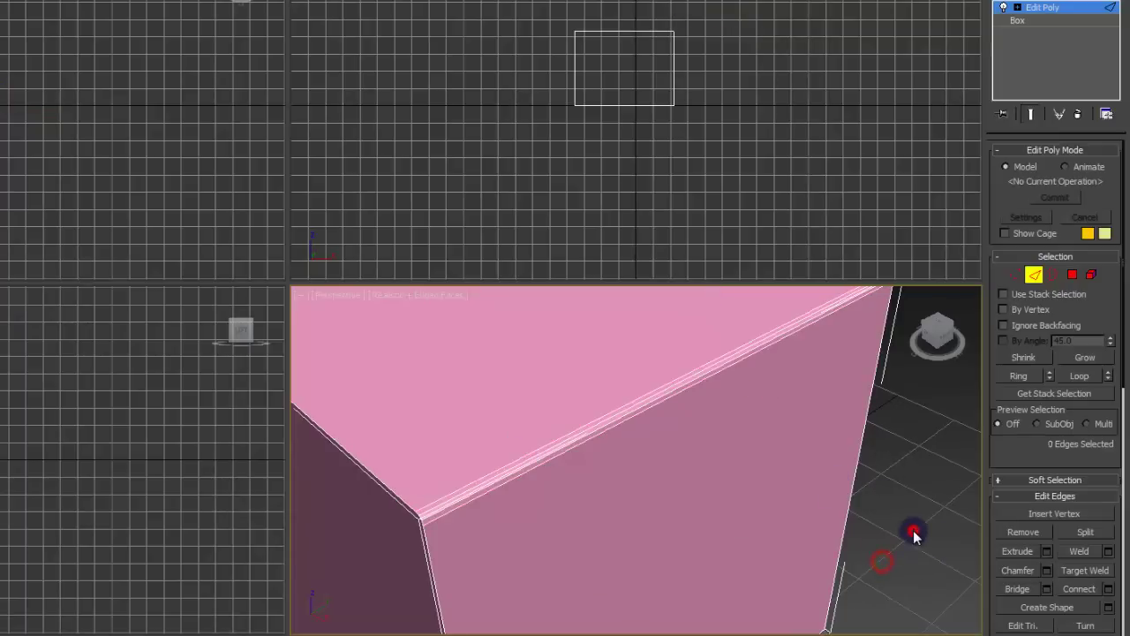
- Inspect the chamfered top edge from the side and undo the chamfer
{"action": "left_click_drag", "start_coordinate": [931, 340], "coordinate": [976, 323]}
{"action": "middle_click_drag", "start_coordinate": [830, 383], "coordinate": [795, 436]}
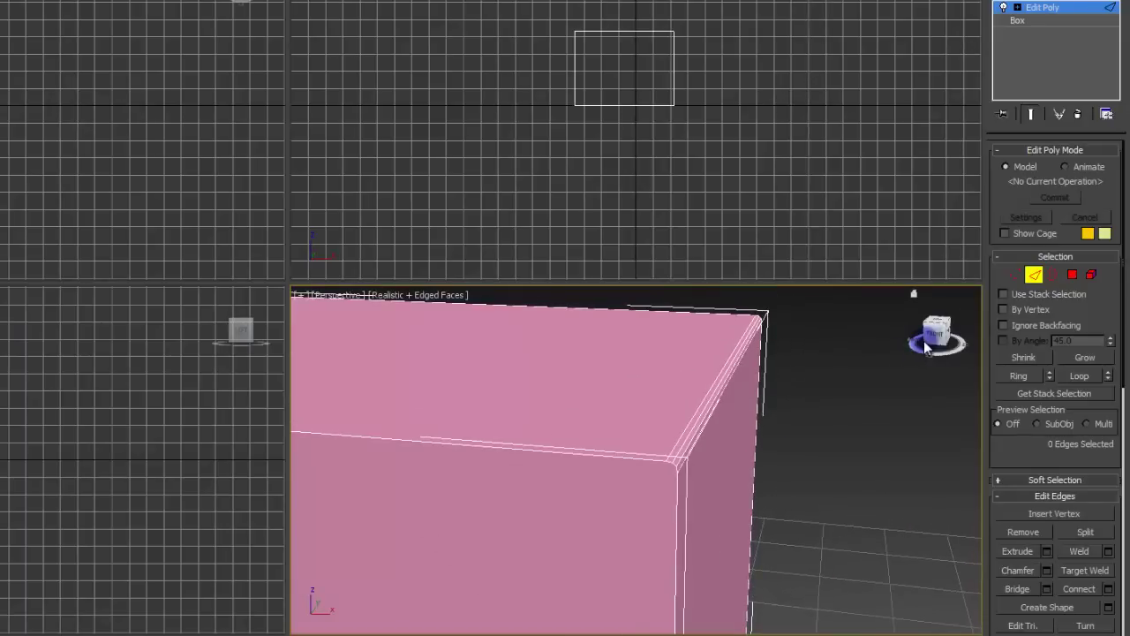
{"action": "left_click_drag", "start_coordinate": [925, 347], "coordinate": [890, 405]}
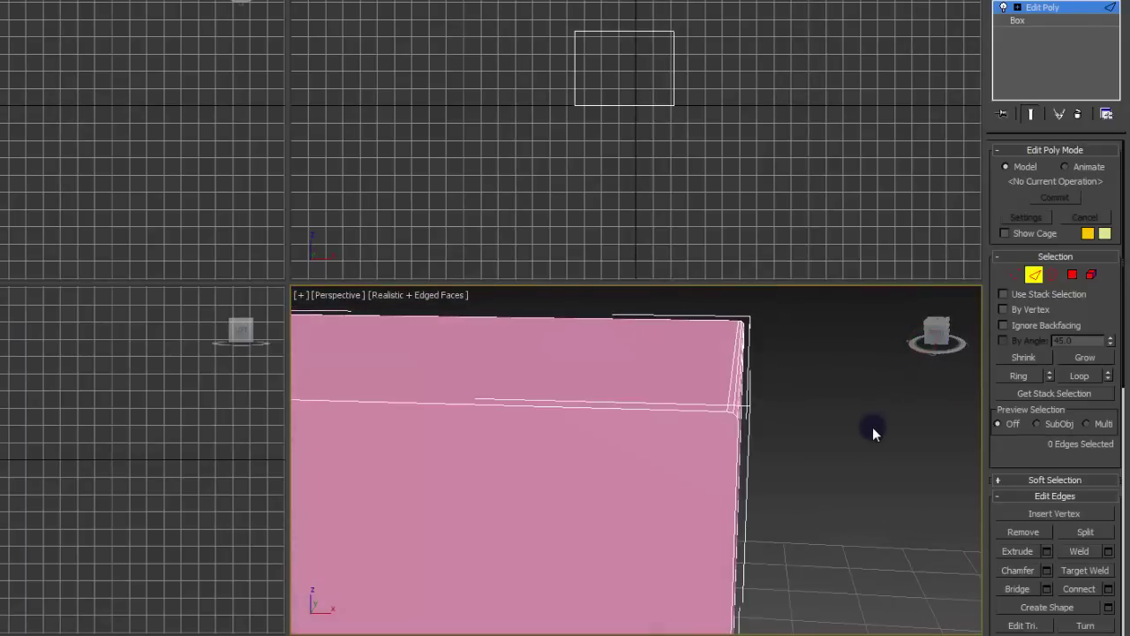
{"action": "key", "text": "ctrl+z"}
{"action": "key", "text": "ctrl+z"}
{"action": "key", "text": "ctrl+z"}
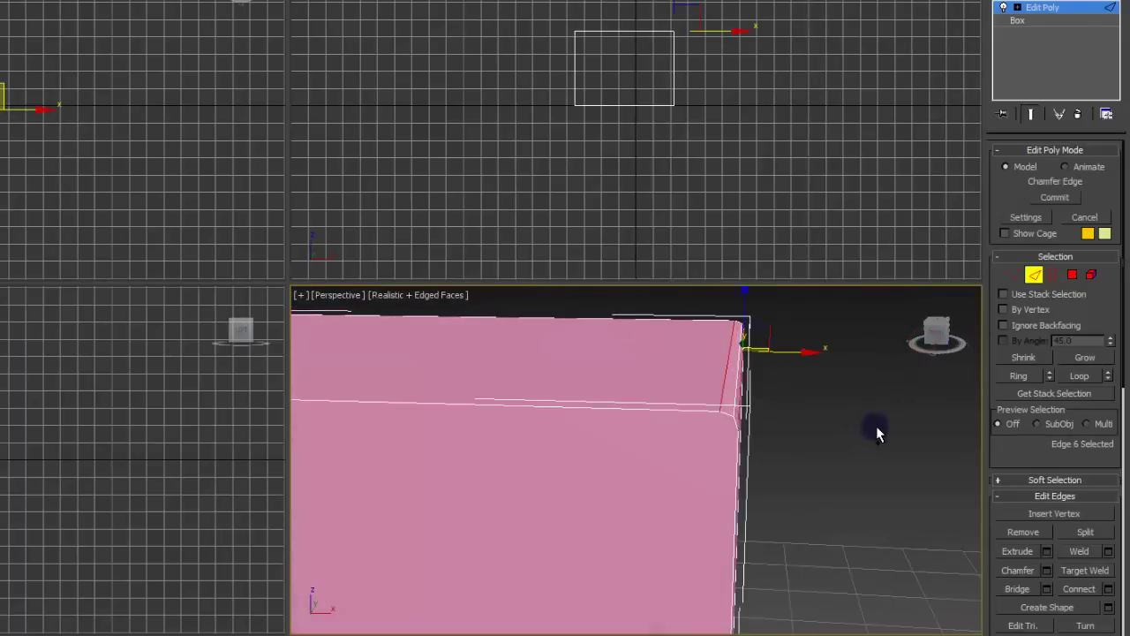
{"action": "key", "text": "ctrl+z"}
{"action": "key", "text": "ctrl+z"}
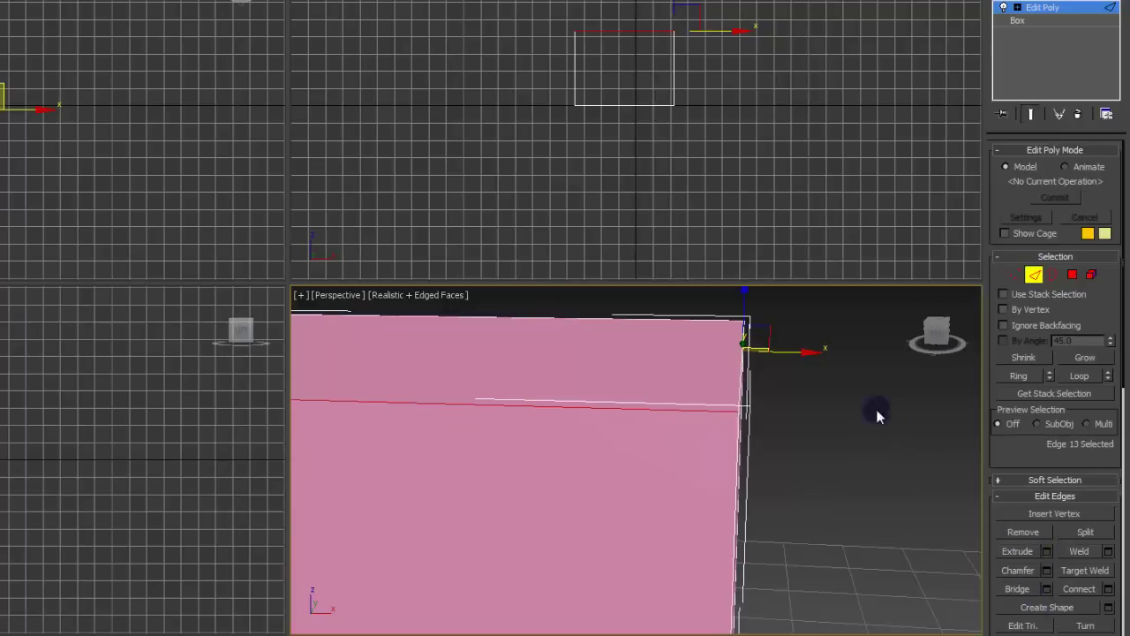
- Delete the box's right end face at polygon level, leaving that end open
{"action": "mouse_move", "coordinate": [944, 341]}
{"action": "left_mouse_down"}
{"action": "mouse_move", "coordinate": [926, 343]}
{"action": "mouse_move", "coordinate": [937, 354]}
{"action": "left_mouse_up"}
{"action": "middle_click_drag", "start_coordinate": [823, 468], "coordinate": [835, 504]}
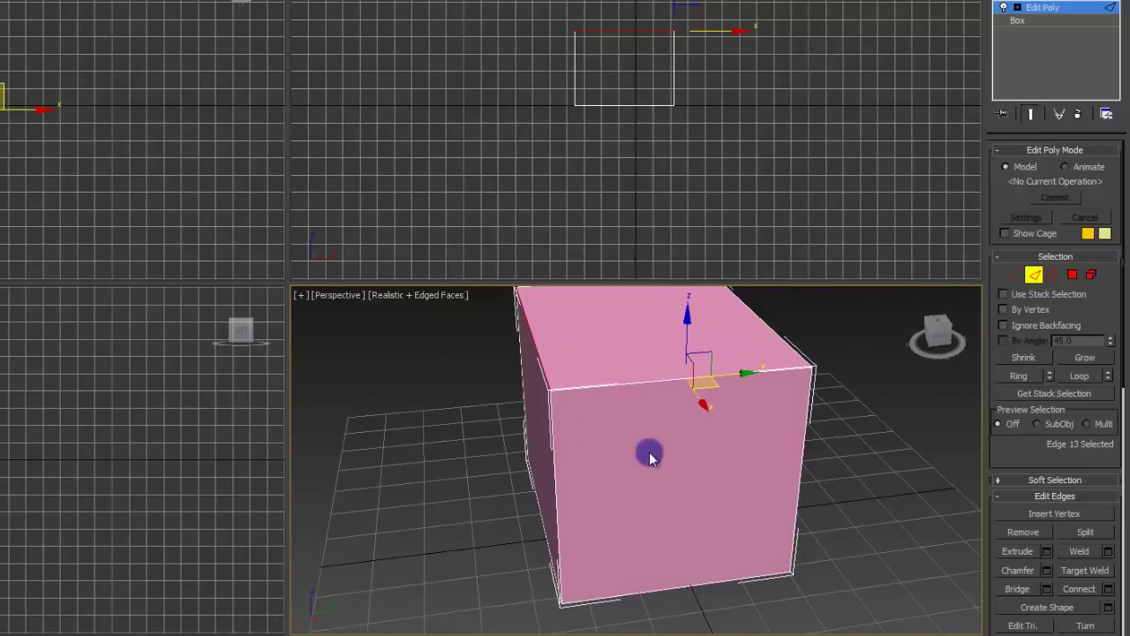
{"action": "left_click", "coordinate": [1074, 275]}
{"action": "left_click", "coordinate": [678, 492]}
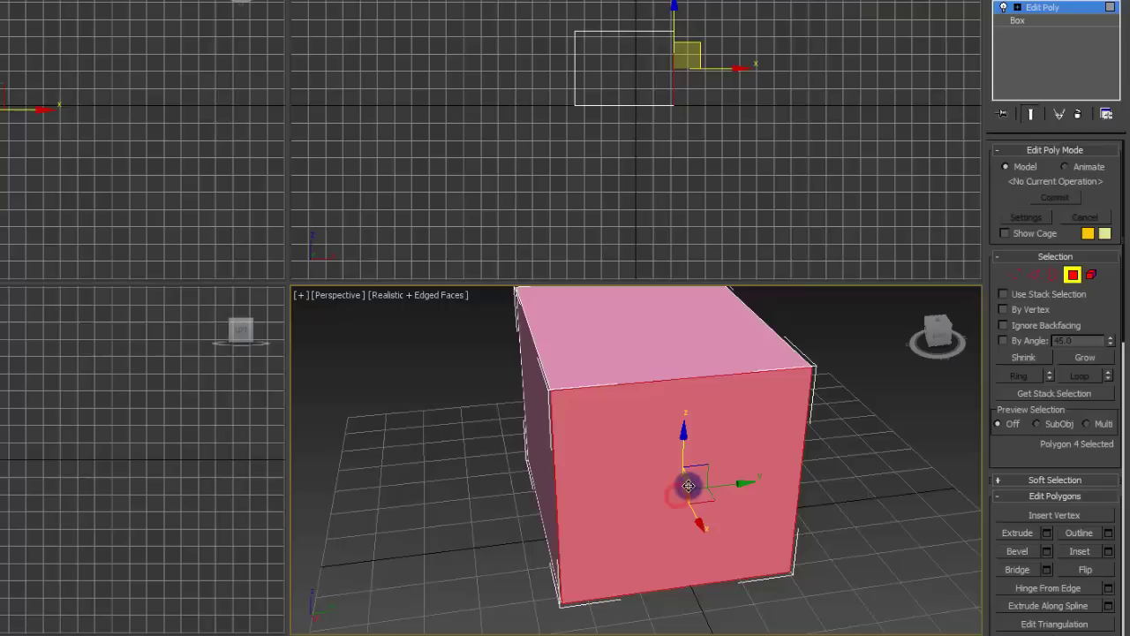
{"action": "key", "text": "Delete"}
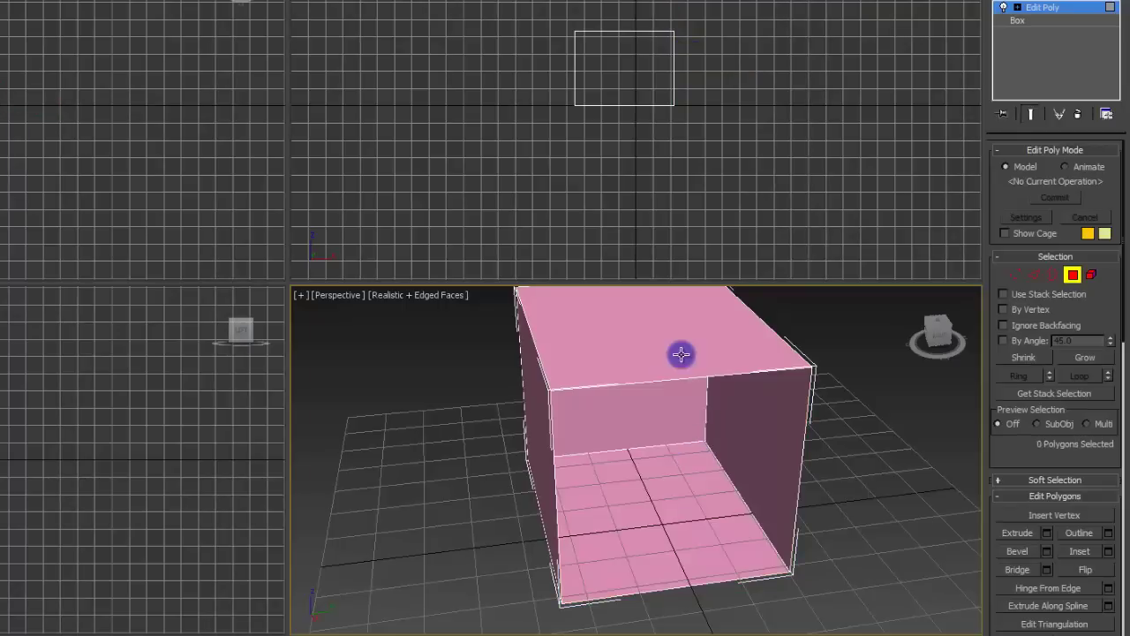
- Bridge the top and bottom edges of the box's open end, trying 12 segments and returning to a single one
{"action": "left_click", "coordinate": [1049, 275]}
{"action": "left_click", "coordinate": [1034, 274]}
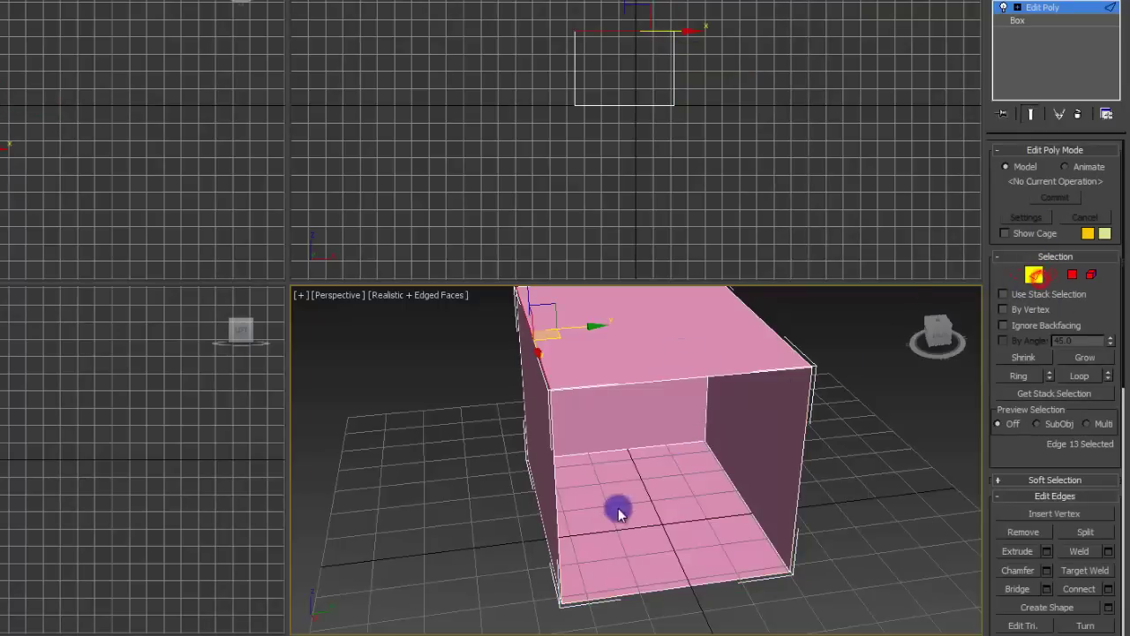
{"action": "left_click", "coordinate": [675, 381]}
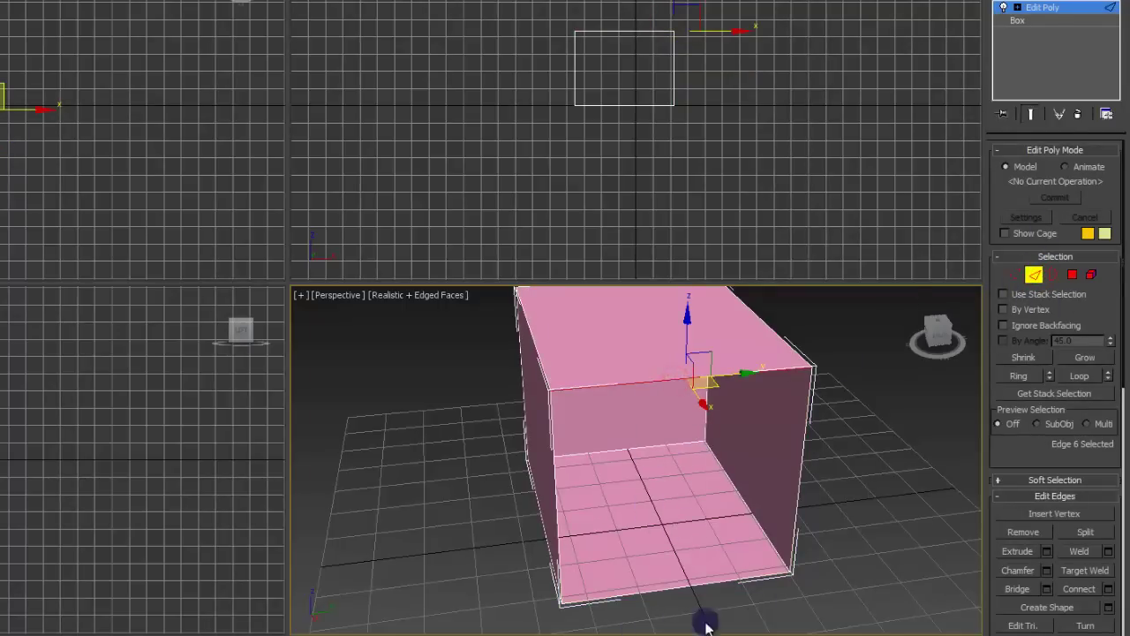
{"action": "left_click", "coordinate": [671, 591], "text": "ctrl"}
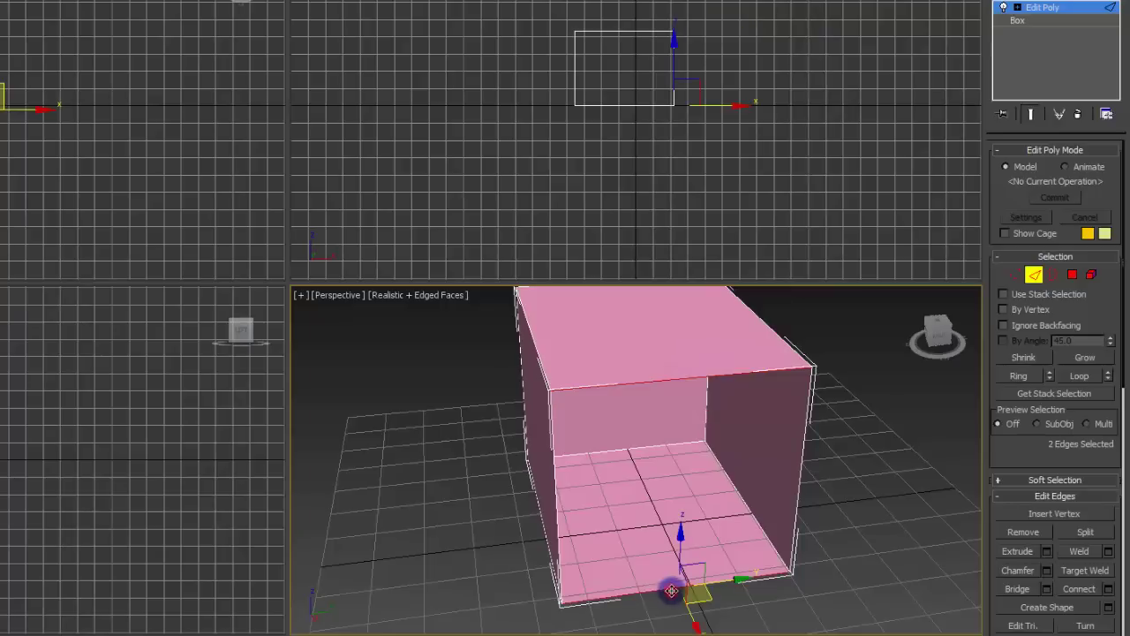
{"action": "left_click", "coordinate": [1048, 589]}
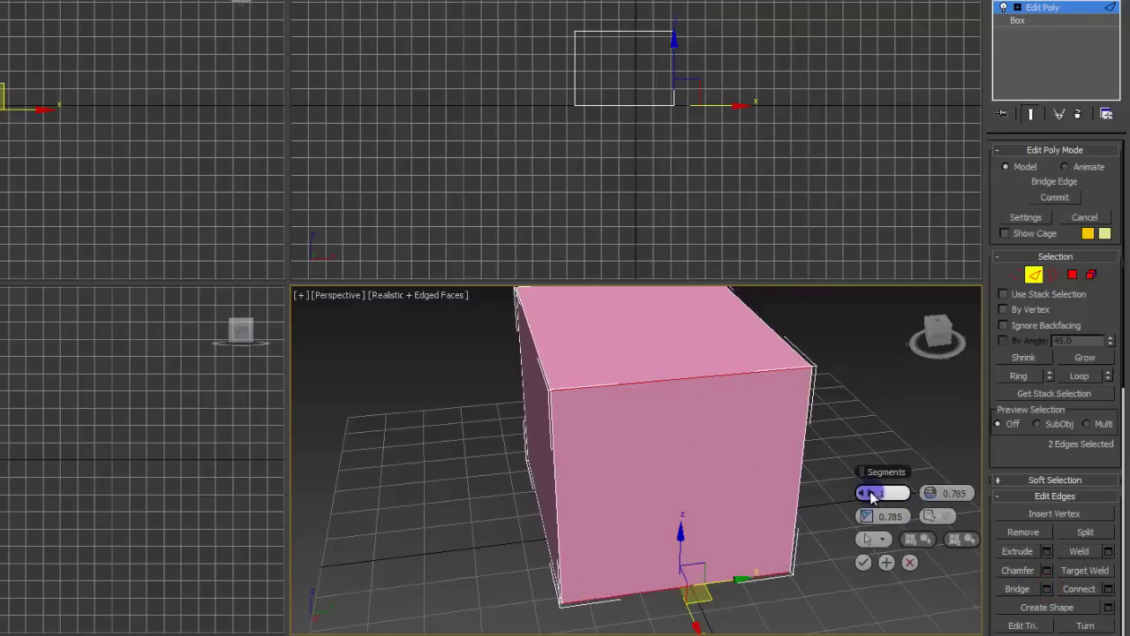
{"action": "left_click_drag", "start_coordinate": [871, 497], "coordinate": [904, 493]}
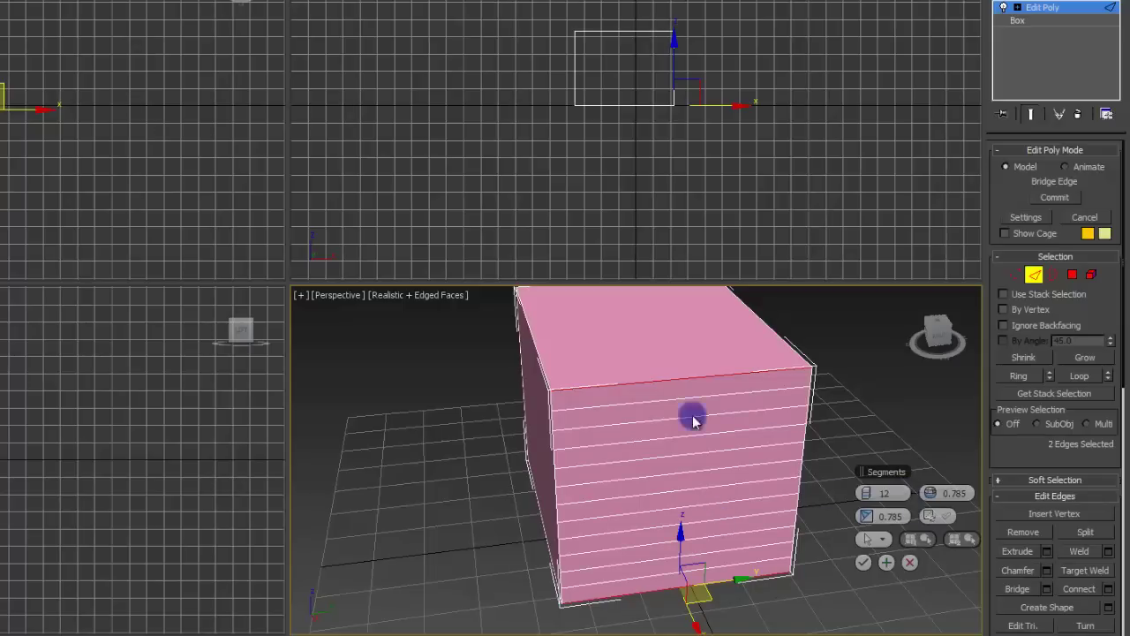
{"action": "left_click", "coordinate": [912, 562]}
{"action": "key", "text": "semicolon"}
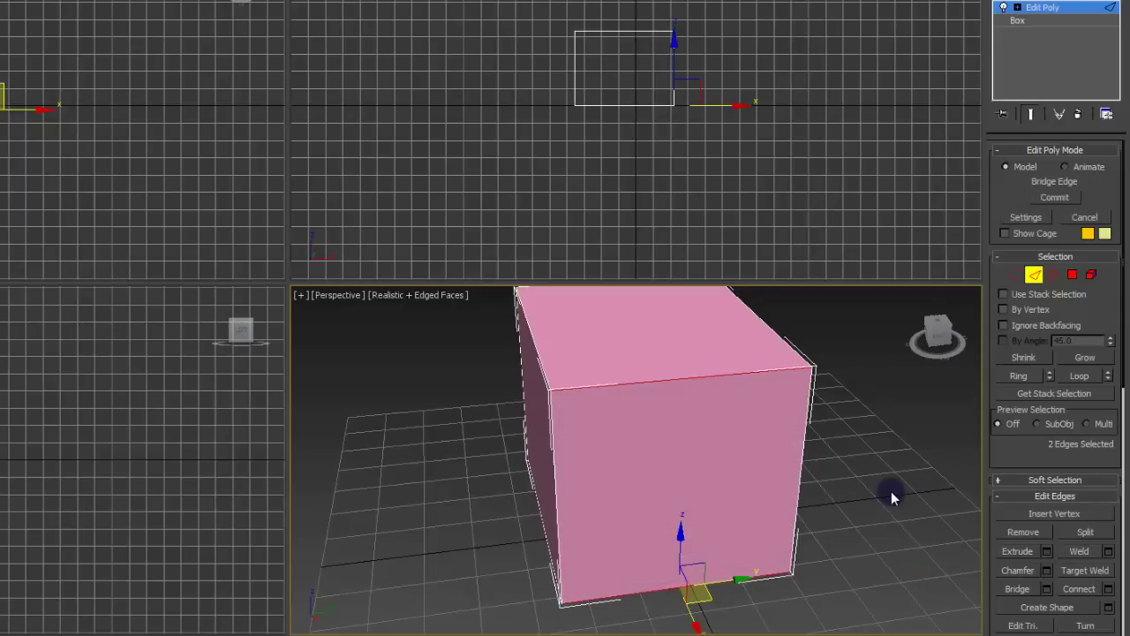
- Switch to border level and undo the edge bridge and the end face deletion
{"action": "left_click", "coordinate": [1060, 278]}
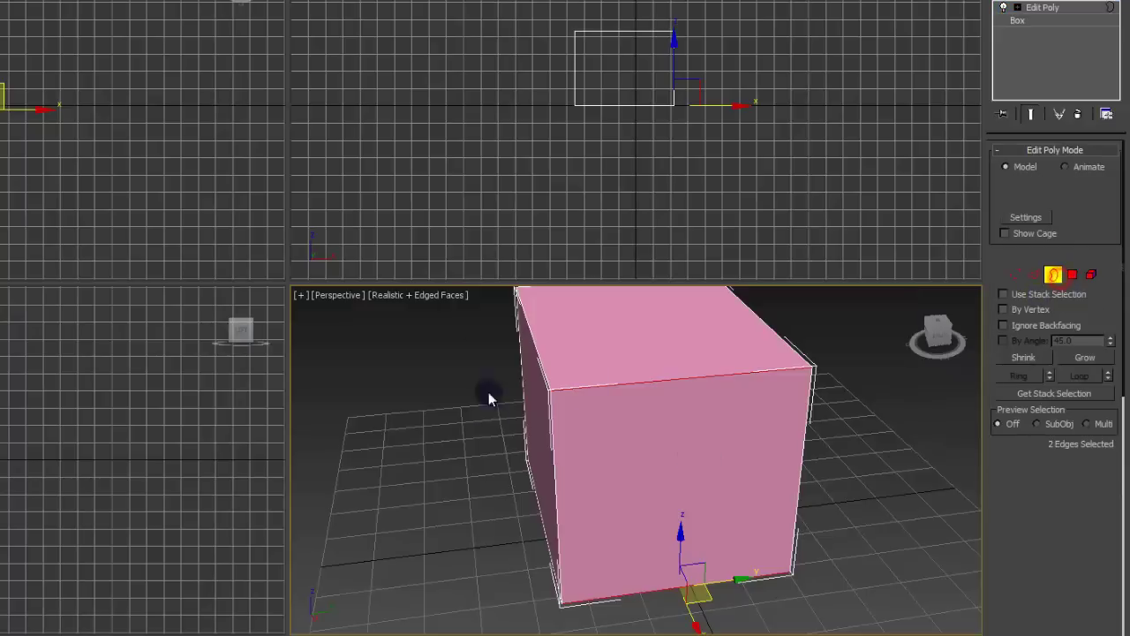
{"action": "key", "text": "ctrl+z"}
{"action": "left_click", "coordinate": [439, 383]}
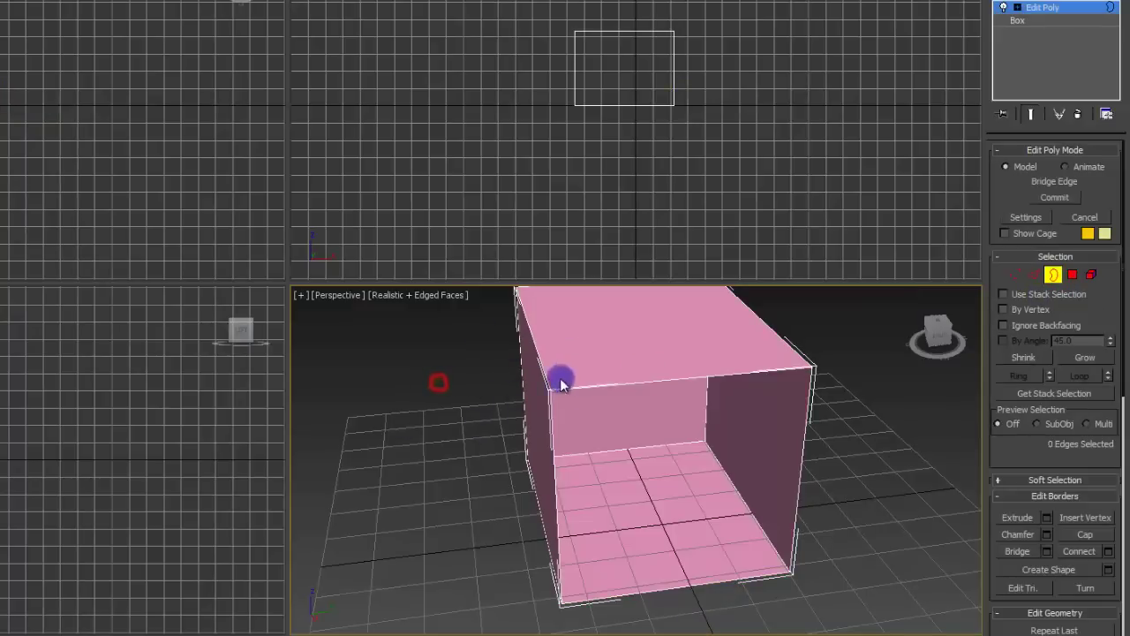
{"action": "left_click", "coordinate": [885, 396]}
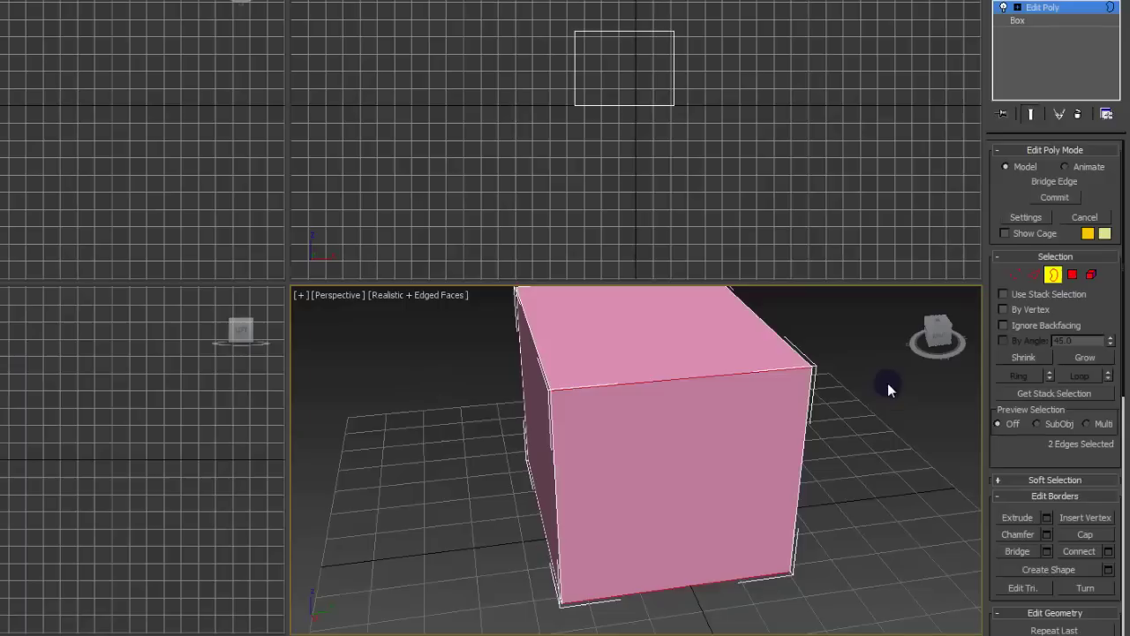
{"action": "key", "text": "ctrl+z"}
{"action": "key", "text": "ctrl+z"}
{"action": "key", "text": "ctrl+z"}
{"action": "key", "text": "ctrl+z"}
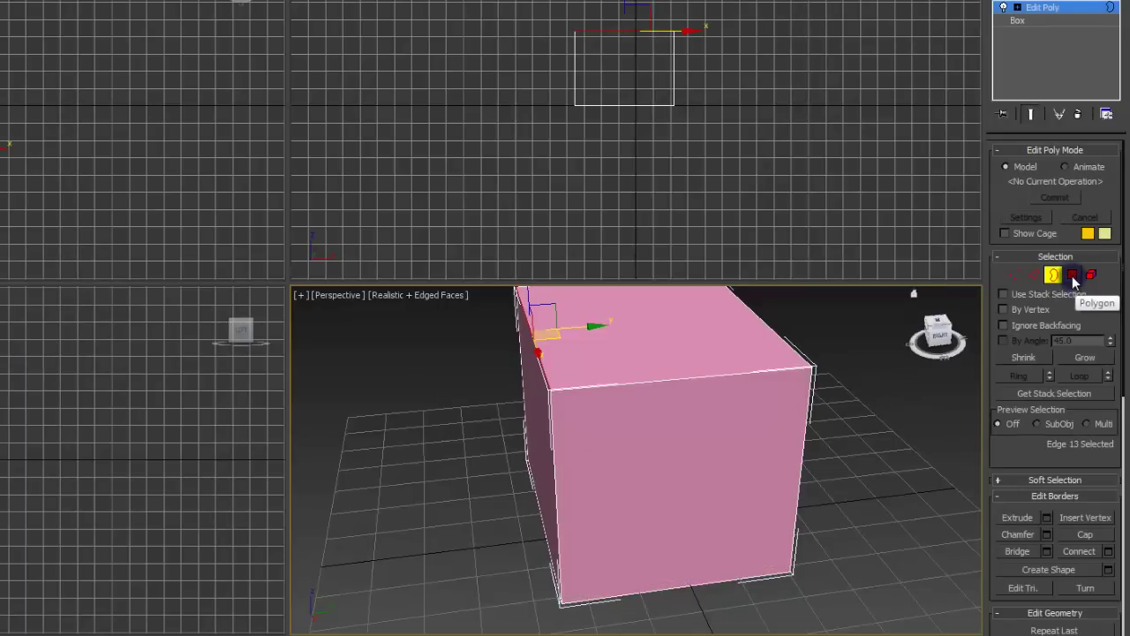
- Switch to polygon level and select the box's top, side and end faces in turn, ending with the right end face
{"action": "left_click", "coordinate": [1072, 275]}
{"action": "left_click", "coordinate": [687, 348]}
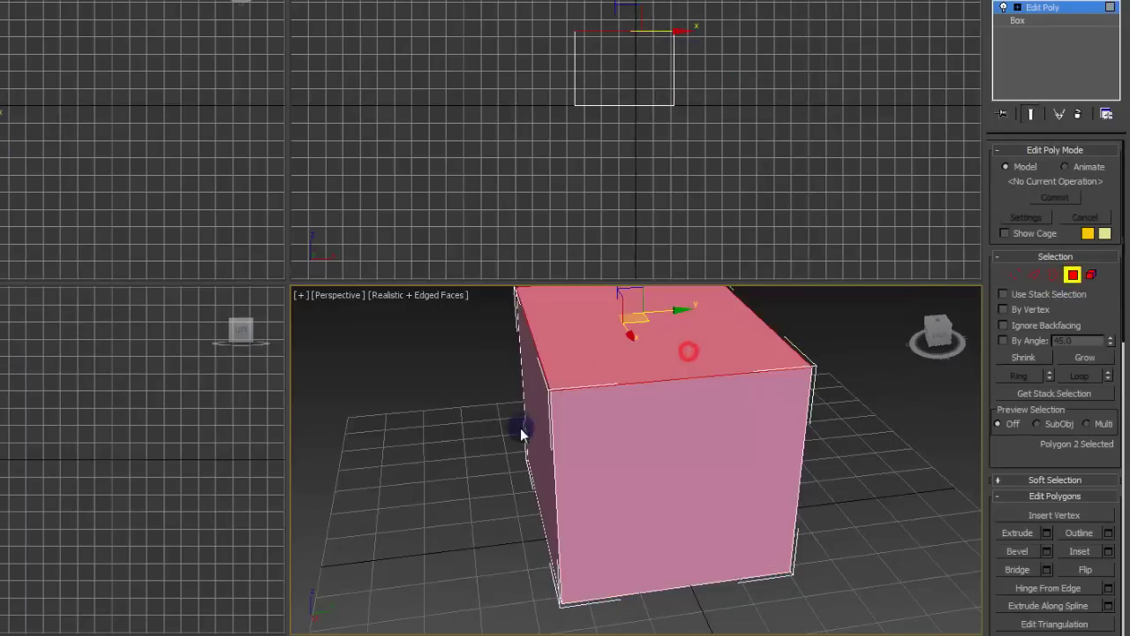
{"action": "left_click", "coordinate": [530, 422]}
{"action": "left_click", "coordinate": [621, 450]}
{"action": "left_click", "coordinate": [641, 361]}
{"action": "left_click", "coordinate": [592, 436]}
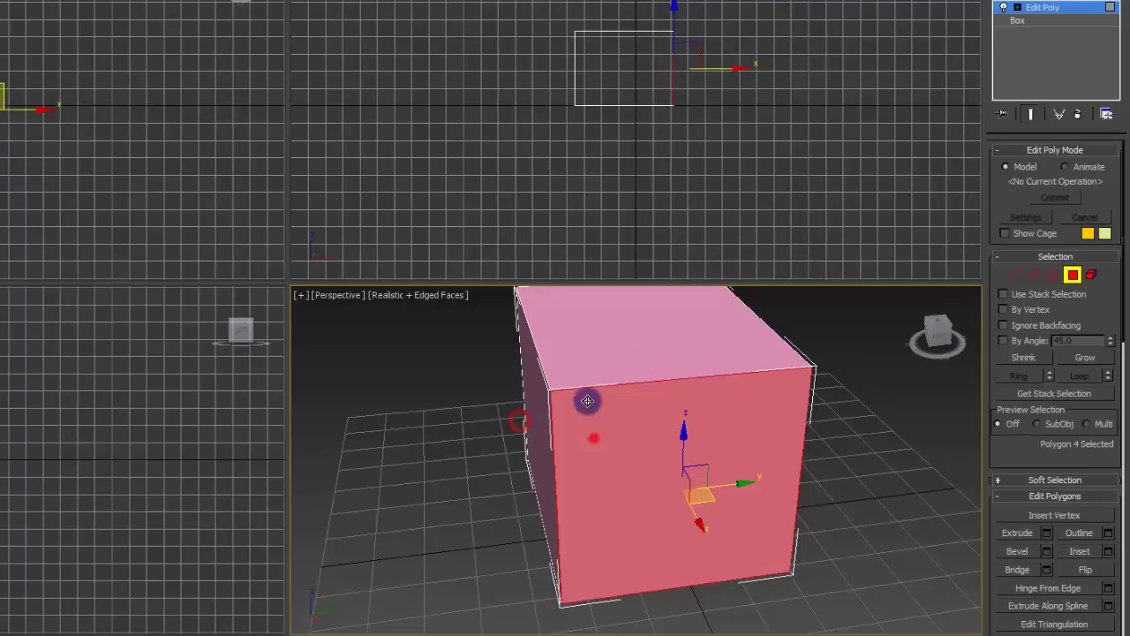
{"action": "left_click", "coordinate": [589, 382]}
{"action": "left_click", "coordinate": [545, 417]}
{"action": "left_click", "coordinate": [613, 453]}
{"action": "left_click", "coordinate": [651, 354]}
{"action": "left_click", "coordinate": [546, 425]}
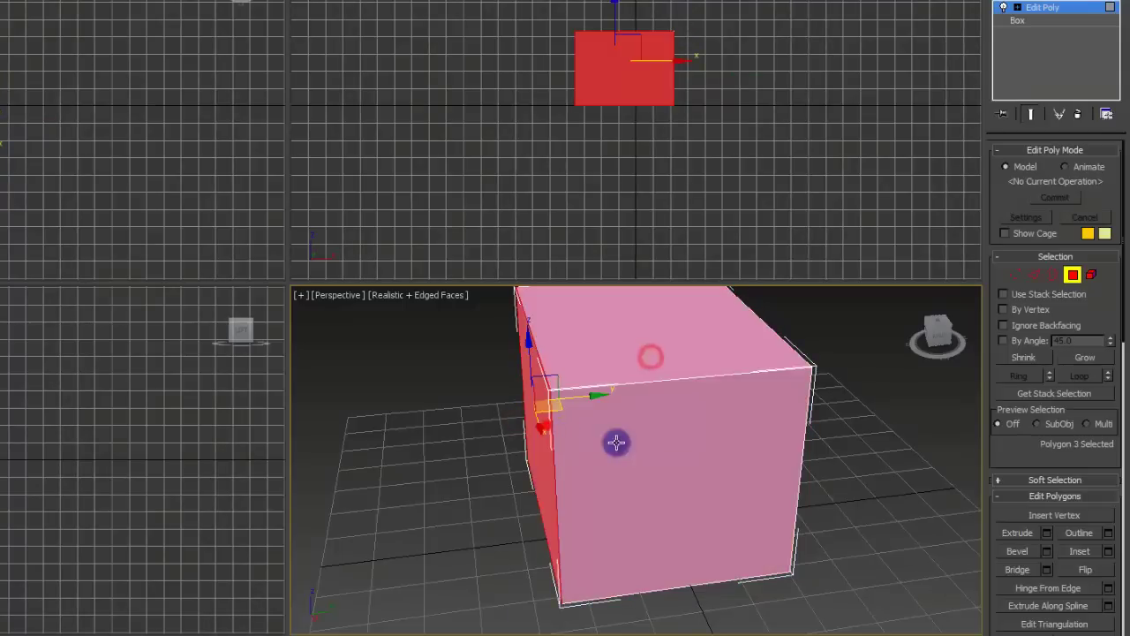
{"action": "left_click", "coordinate": [636, 449]}
{"action": "left_click", "coordinate": [653, 370]}
{"action": "left_click", "coordinate": [654, 429]}
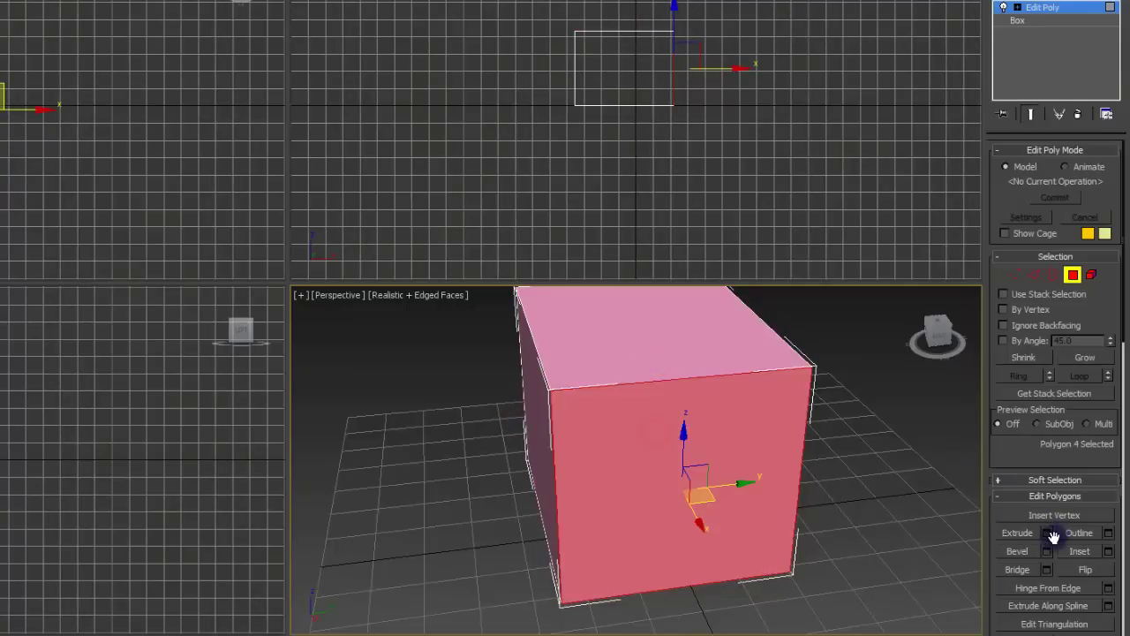
- Try extruding the box's right end face to a height of 13.455 and cancel the operation
{"action": "left_click", "coordinate": [1049, 536]}
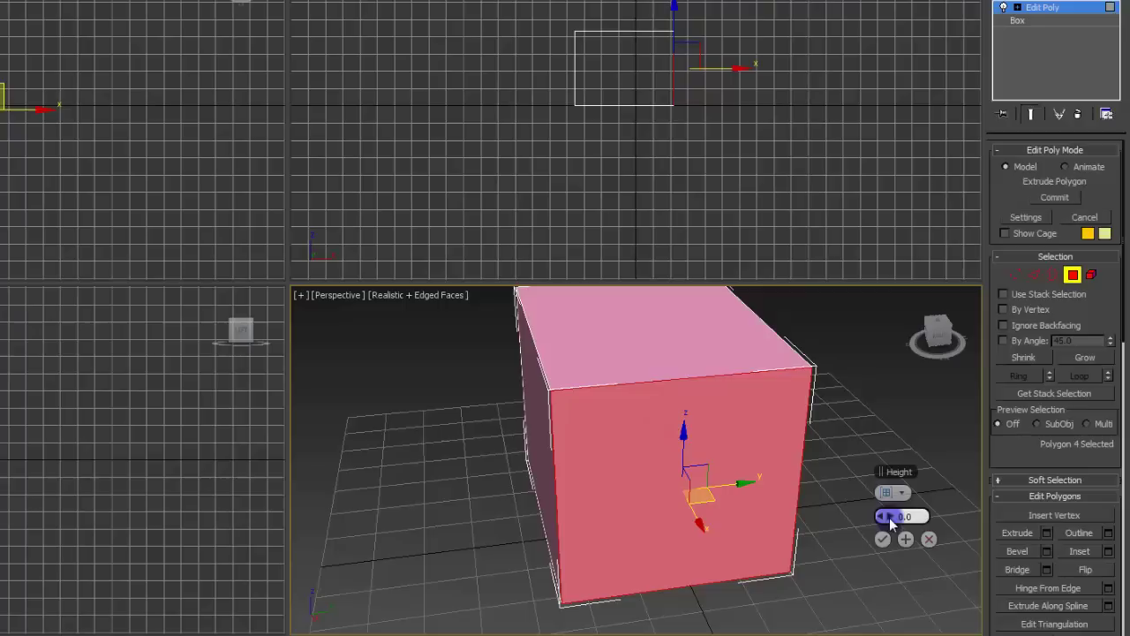
{"action": "left_click_drag", "start_coordinate": [889, 517], "coordinate": [944, 542]}
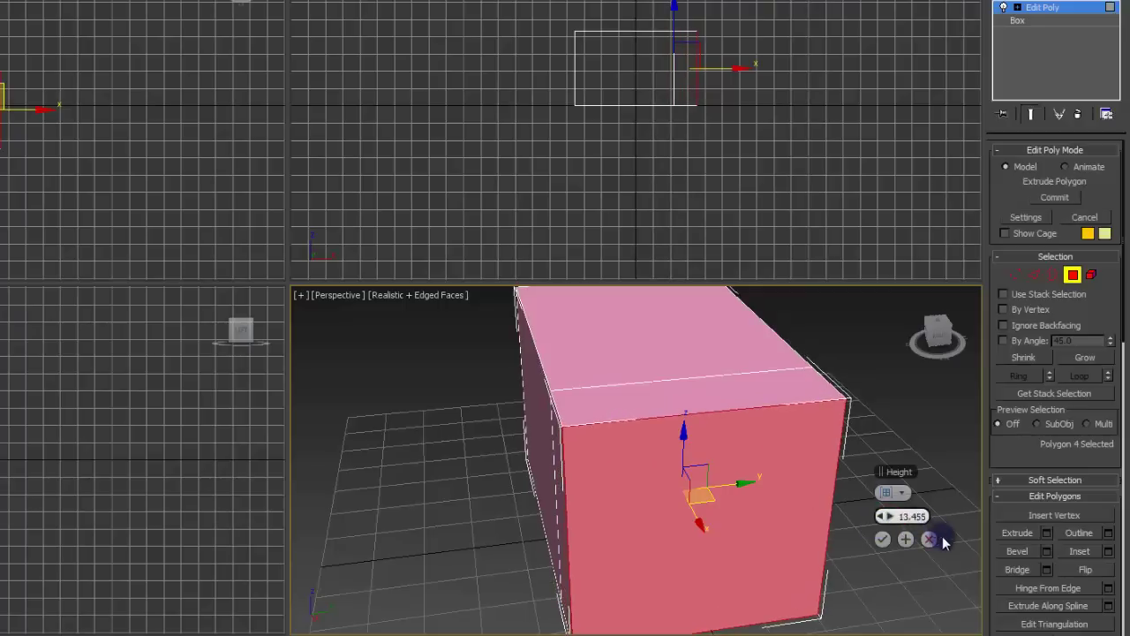
{"action": "left_click", "coordinate": [930, 539]}
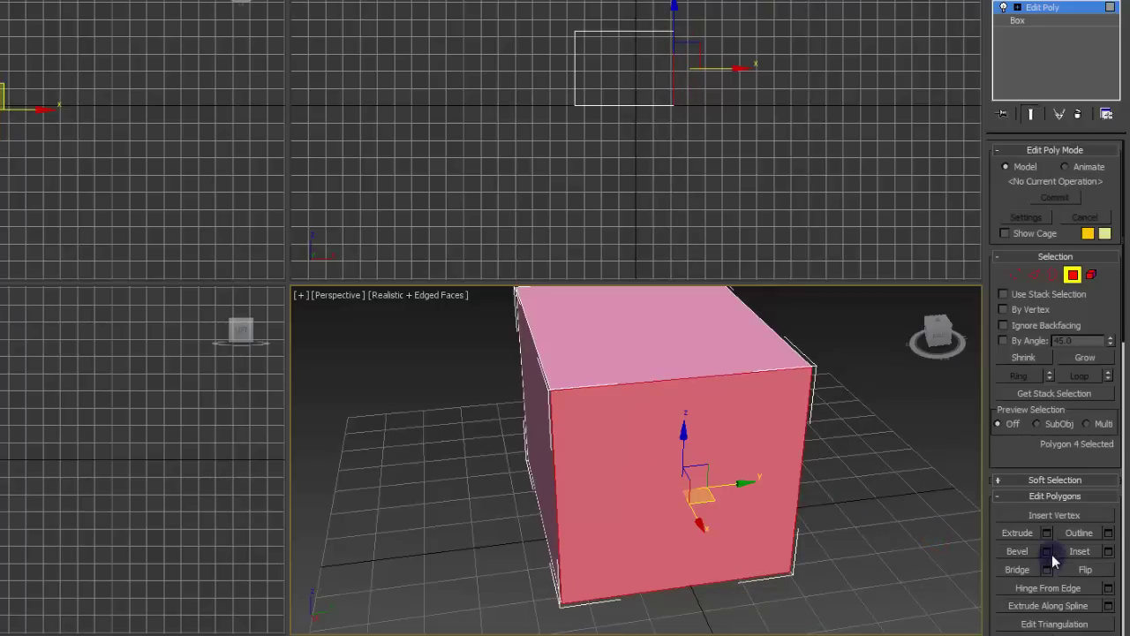
- Try beveling the right end face with height 10.572 and outline -4.421, and cancel the operation
{"action": "left_click", "coordinate": [1047, 552]}
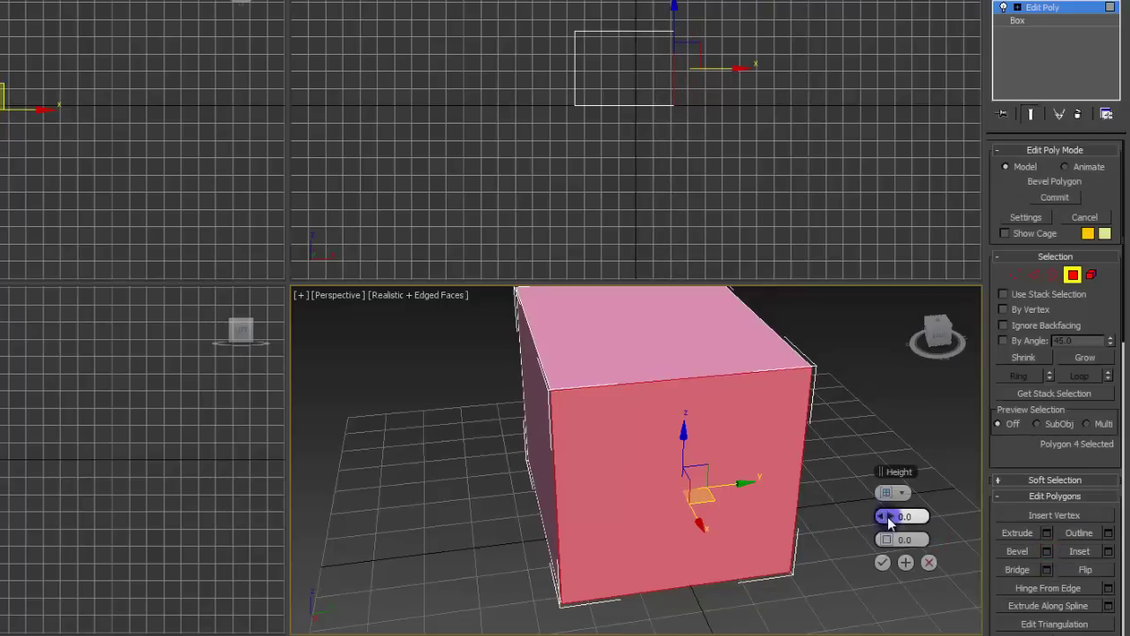
{"action": "left_click_drag", "start_coordinate": [889, 518], "coordinate": [909, 560]}
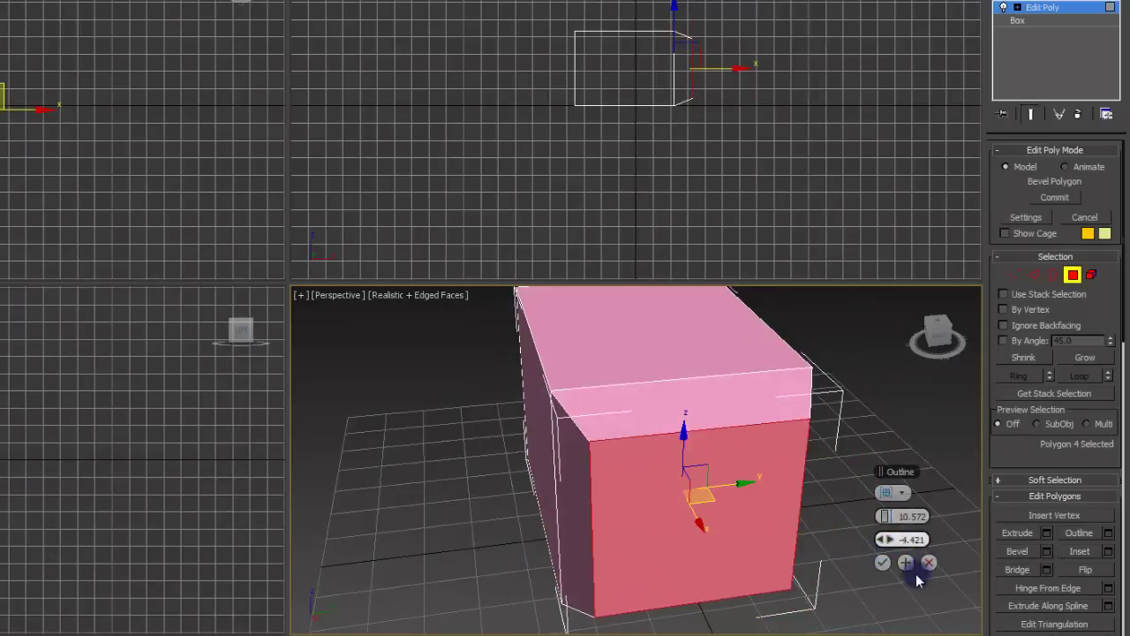
{"action": "left_click", "coordinate": [929, 562]}
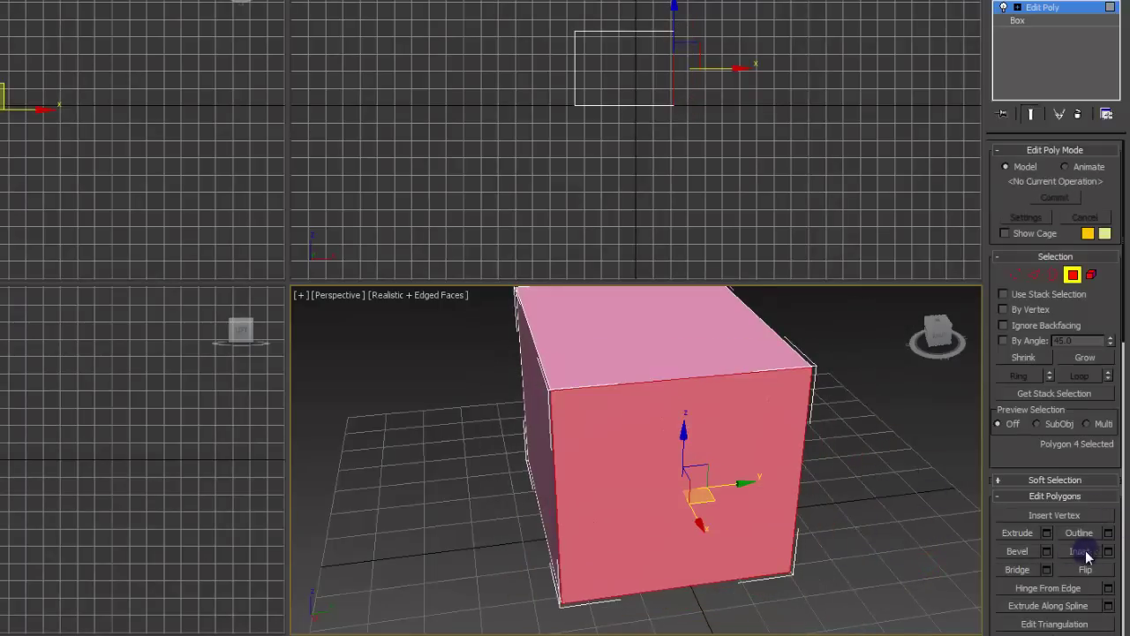
- Inset the right end face and move the inner polygon outward and back along the X axis
{"action": "left_click", "coordinate": [1106, 555]}
{"action": "left_click_drag", "start_coordinate": [905, 518], "coordinate": [919, 515]}
{"action": "left_click", "coordinate": [887, 540]}
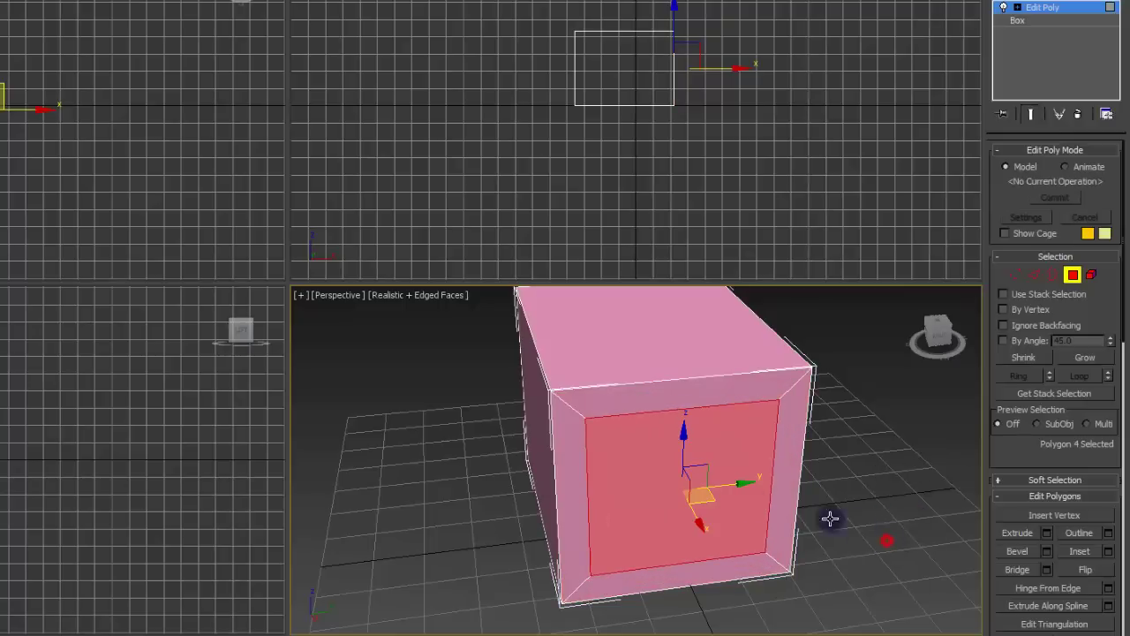
{"action": "left_click_drag", "start_coordinate": [701, 527], "coordinate": [729, 551]}
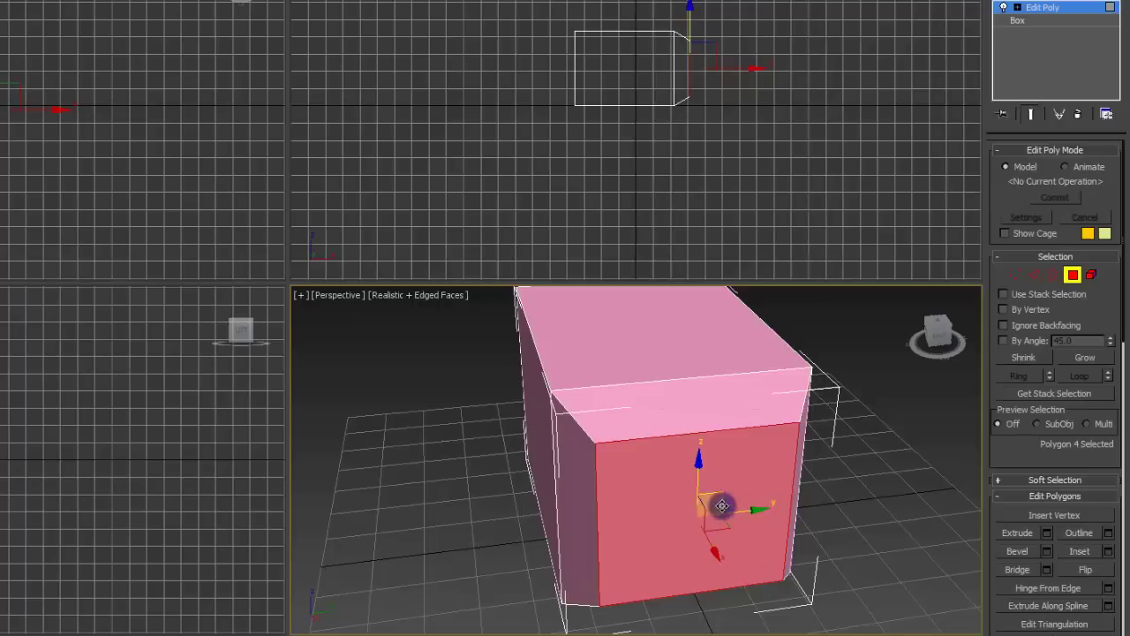
{"action": "left_click_drag", "start_coordinate": [719, 547], "coordinate": [674, 516]}
- Undo the inner polygon's moves and the inset on the right end face
{"action": "key", "text": "ctrl+z"}
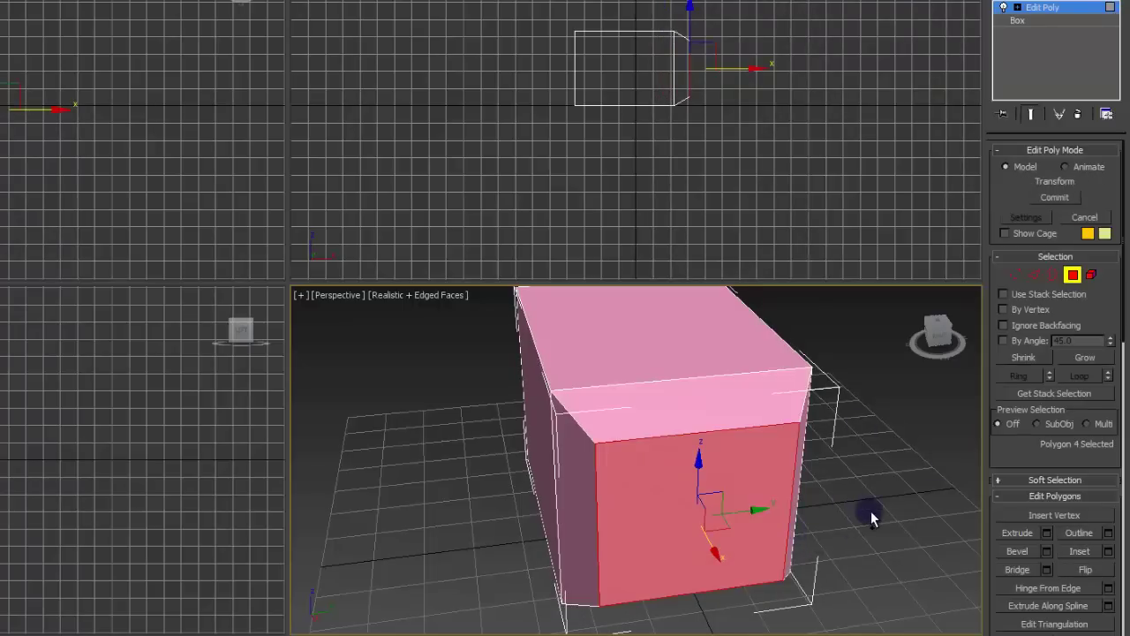
{"action": "key", "text": "ctrl+z"}
{"action": "key", "text": "ctrl+z"}
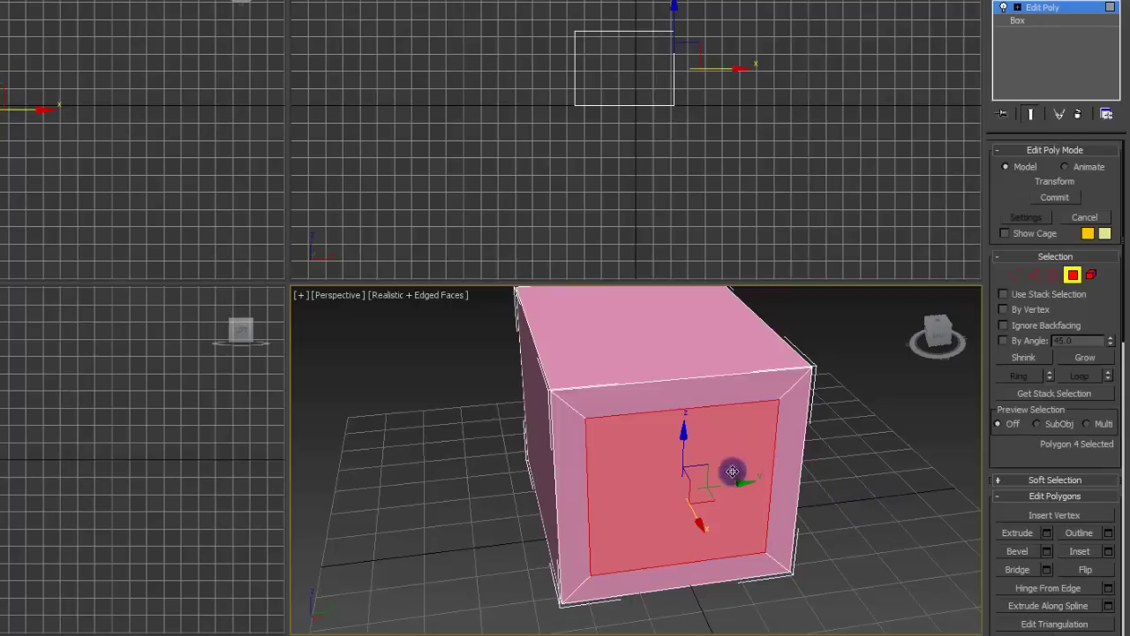
{"action": "key", "text": "ctrl+z"}
{"action": "key", "text": "ctrl+z"}
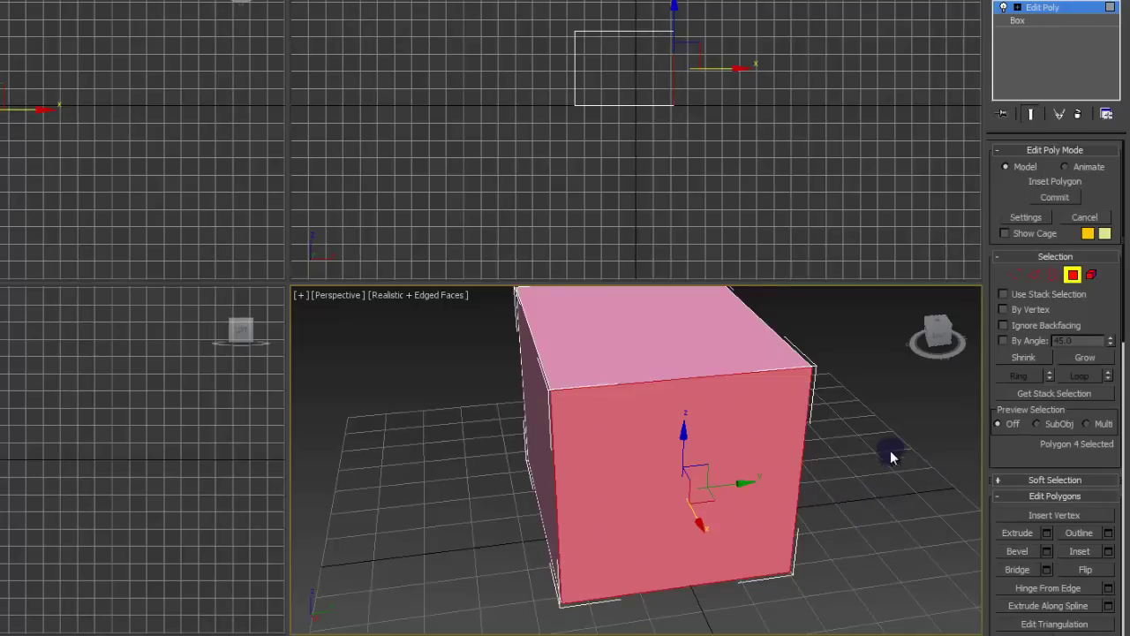
- Select the right end and top faces together and preview extruding them as a group
{"action": "left_click", "coordinate": [686, 349]}
{"action": "left_click", "coordinate": [658, 449]}
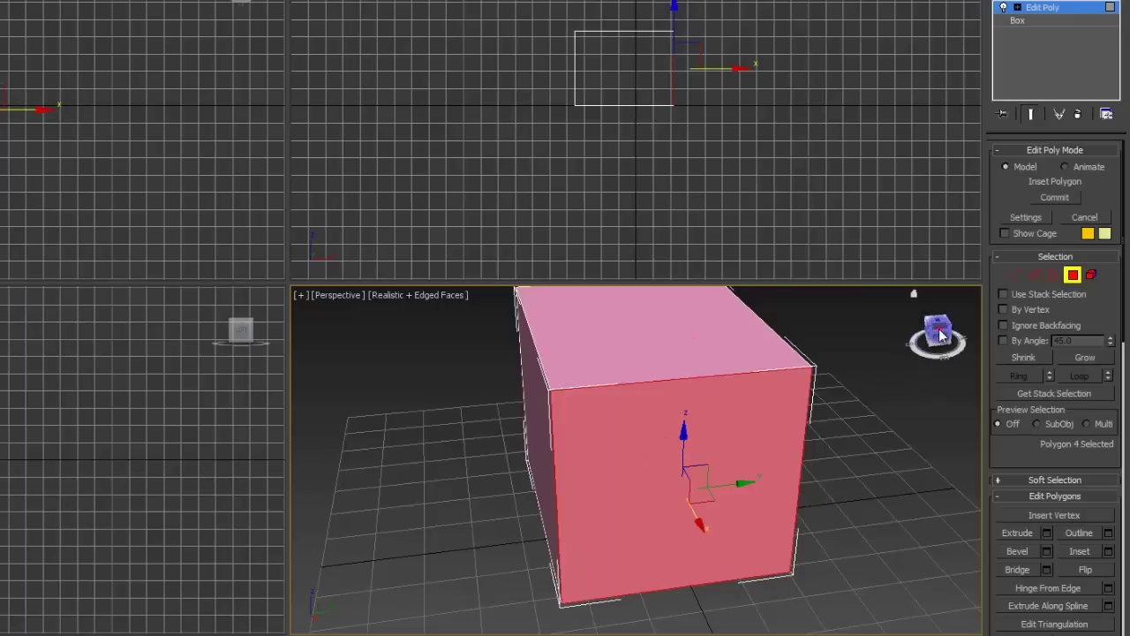
{"action": "left_click_drag", "start_coordinate": [940, 334], "coordinate": [993, 339]}
{"action": "left_click", "coordinate": [663, 378], "text": "ctrl"}
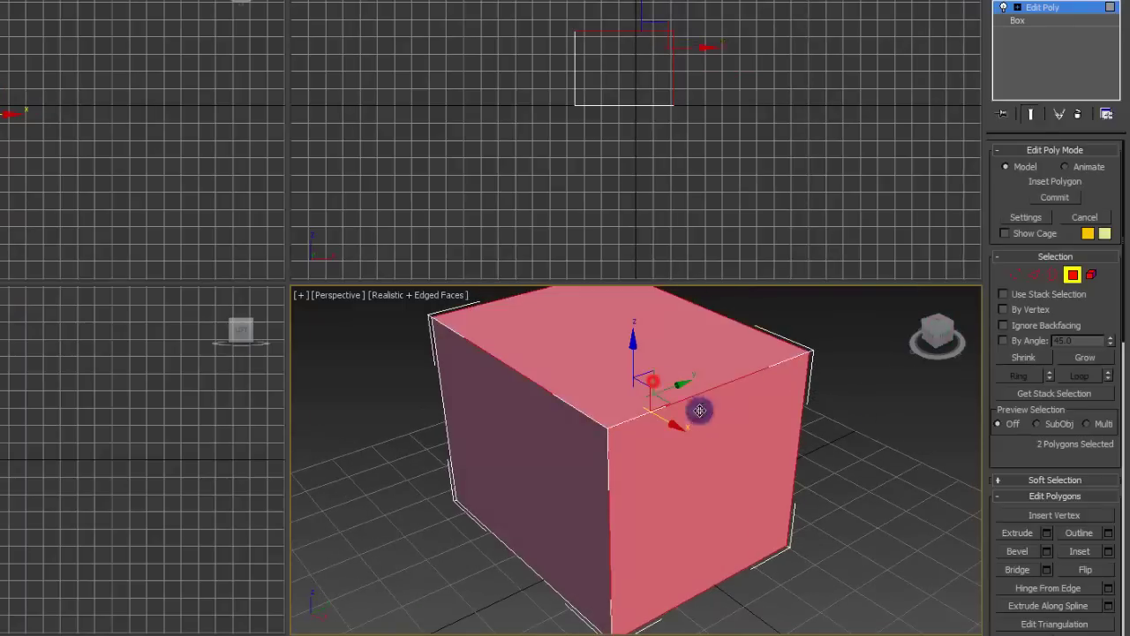
{"action": "middle_click_drag", "start_coordinate": [845, 415], "coordinate": [835, 420]}
{"action": "left_click", "coordinate": [1048, 535]}
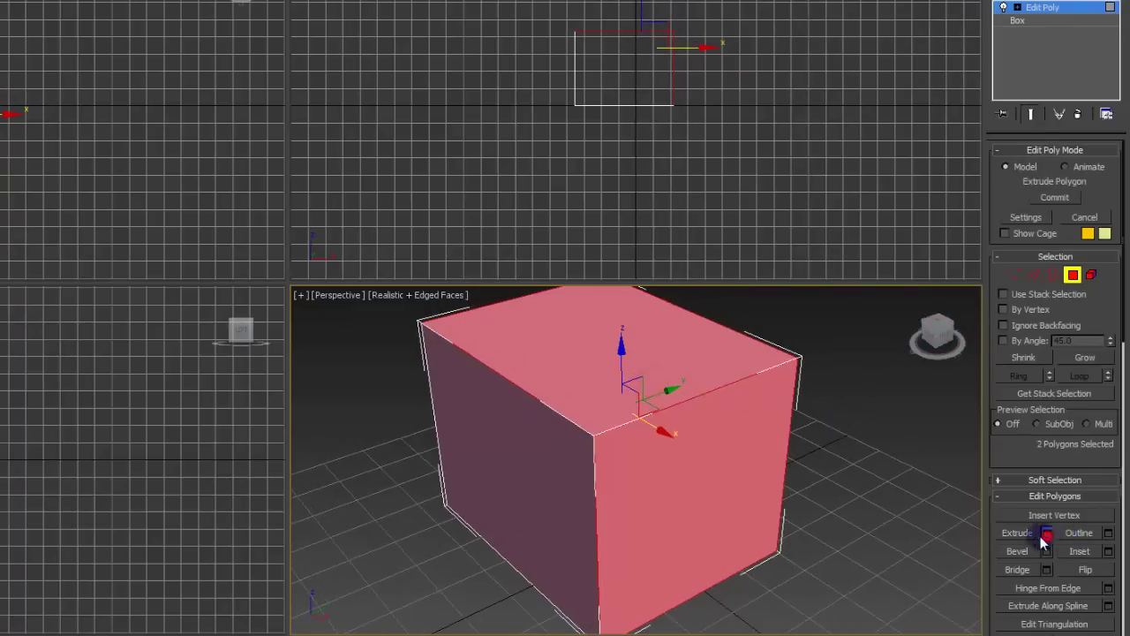
{"action": "middle_click_drag", "start_coordinate": [747, 468], "coordinate": [743, 471]}
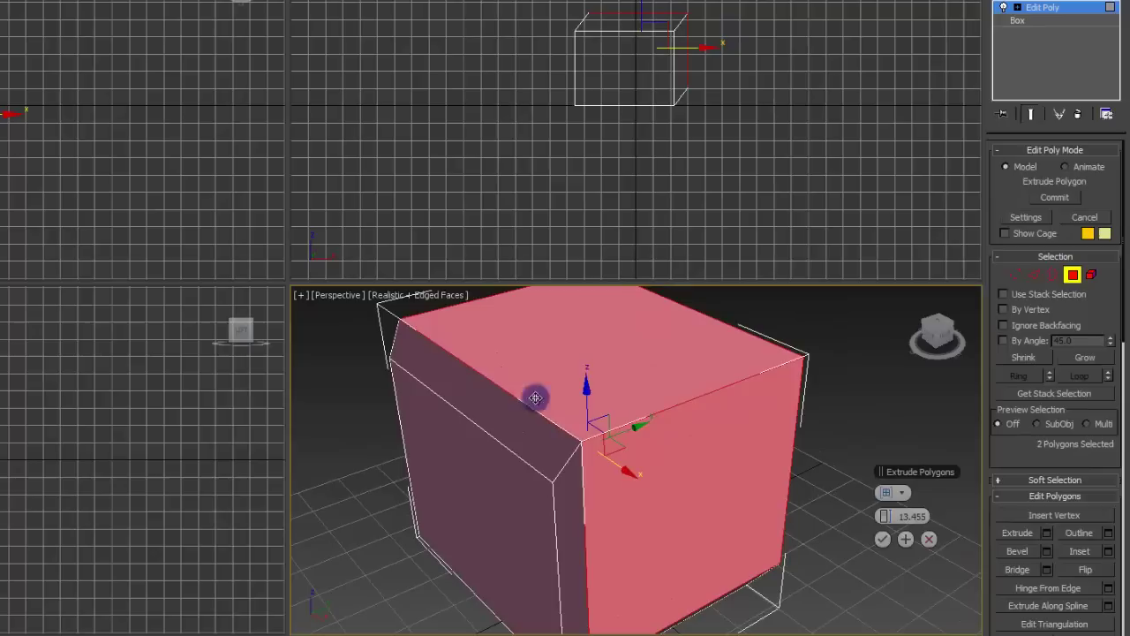
- Try the Local Normals and By Polygon extrusion types, reduce the height to 7.496, and cancel the extrusion
{"action": "left_click", "coordinate": [901, 500]}
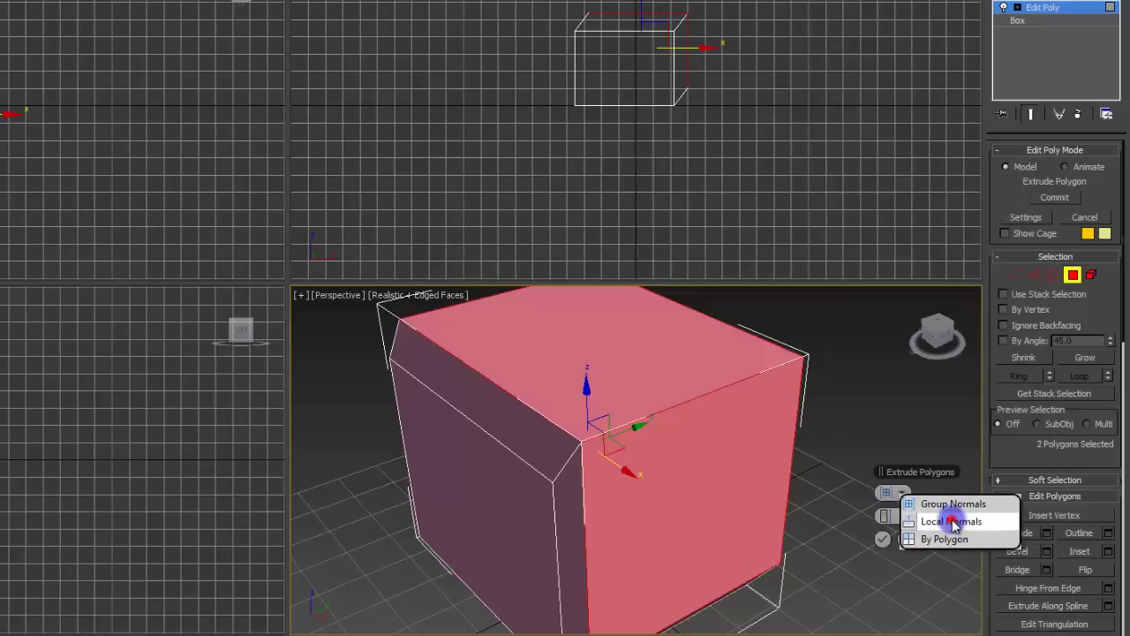
{"action": "left_click", "coordinate": [920, 505]}
{"action": "left_click", "coordinate": [906, 496]}
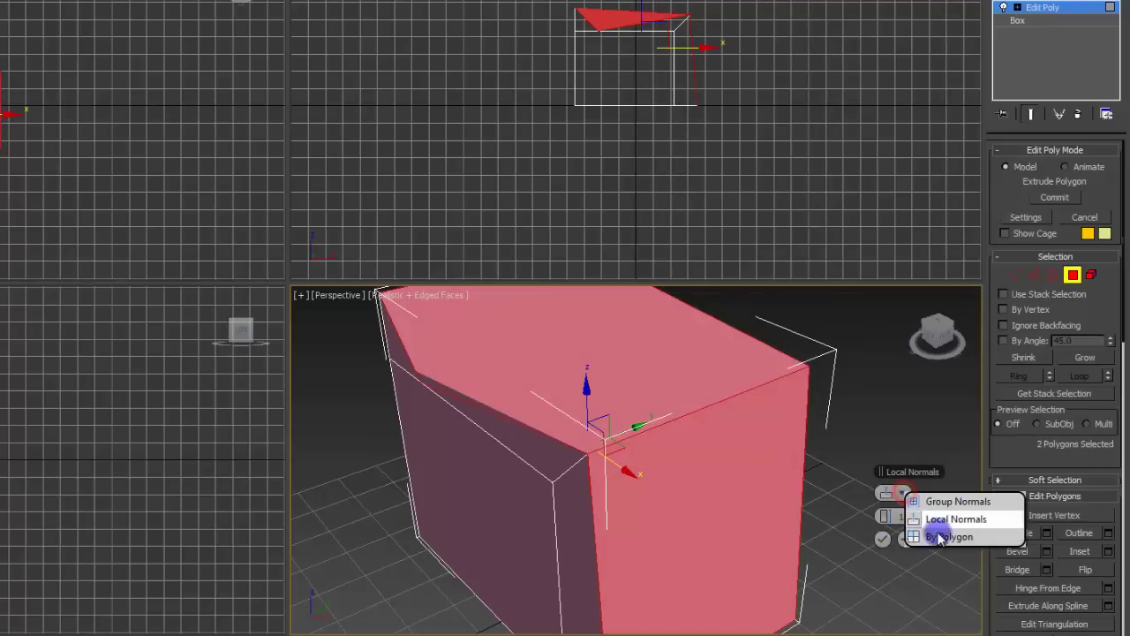
{"action": "left_click", "coordinate": [954, 501]}
{"action": "middle_click_drag", "start_coordinate": [783, 575], "coordinate": [751, 553]}
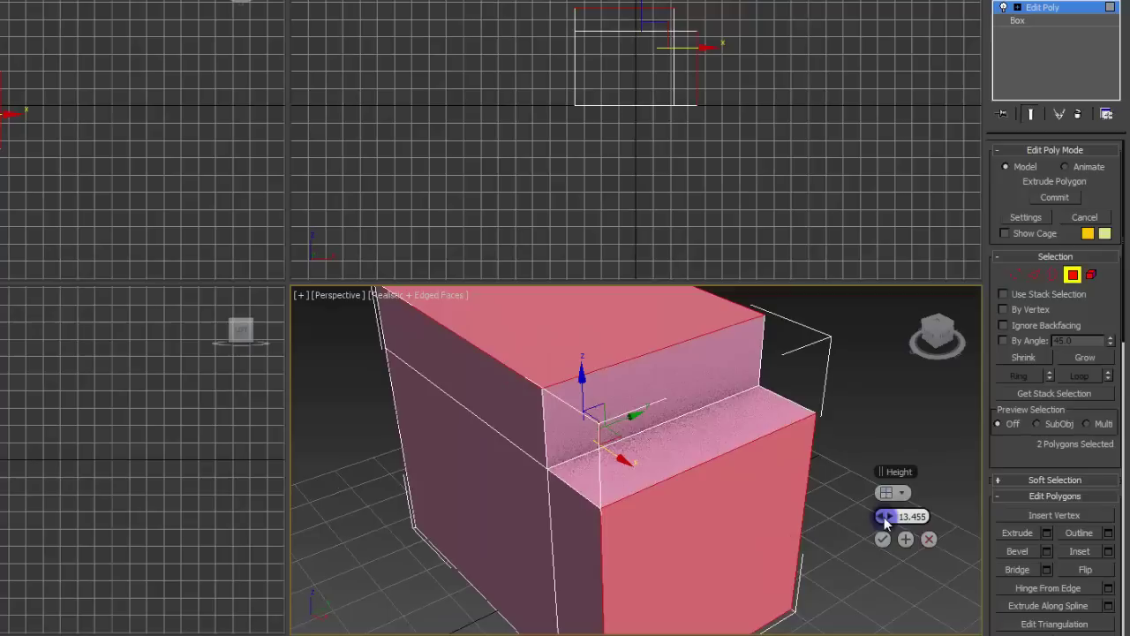
{"action": "left_click_drag", "start_coordinate": [883, 516], "coordinate": [870, 541]}
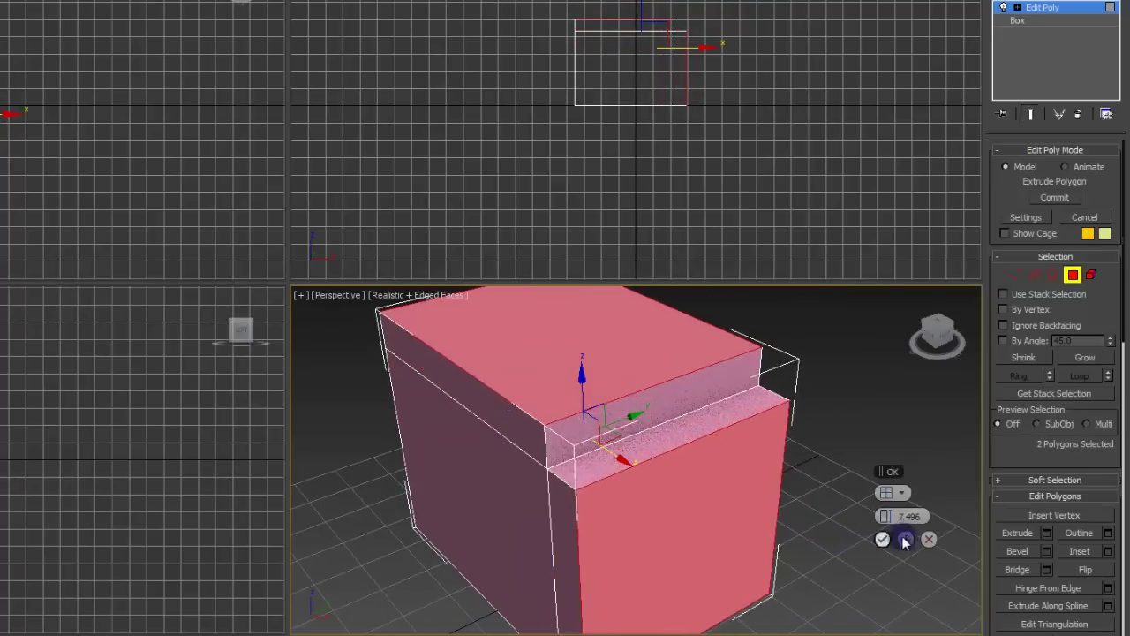
{"action": "left_click", "coordinate": [929, 539]}
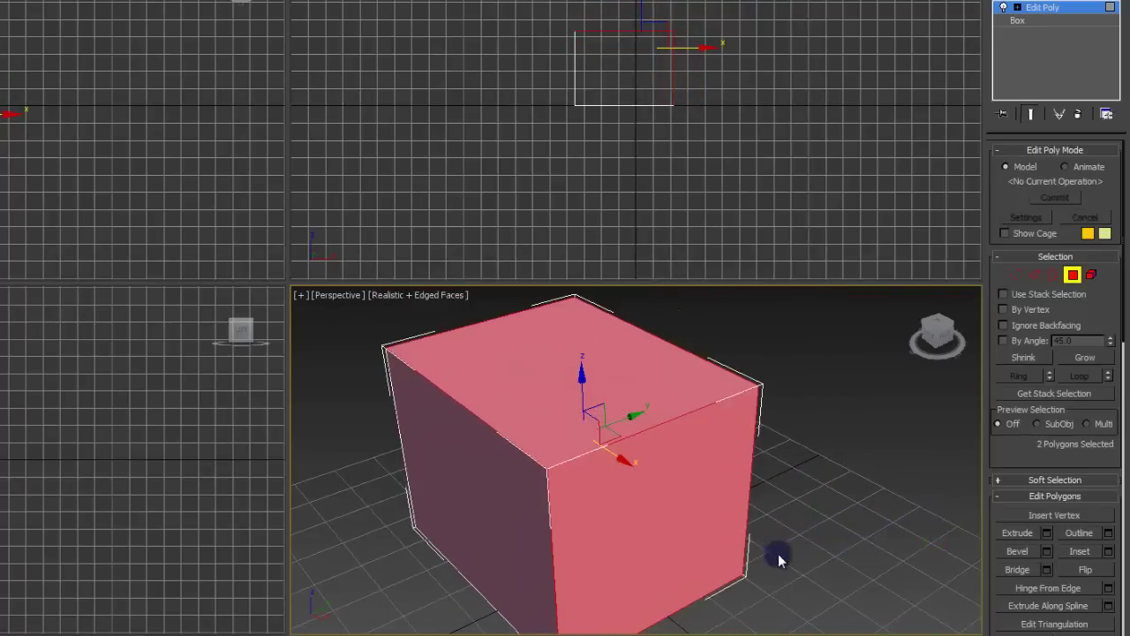
- Reselect the top and right end faces together and display the polygon smoothing group settings
{"action": "left_click", "coordinate": [671, 415]}
{"action": "left_click", "coordinate": [616, 414]}
{"action": "left_click", "coordinate": [645, 477], "text": "ctrl"}
{"action": "left_click_drag", "start_coordinate": [1124, 334], "coordinate": [1125, 623]}
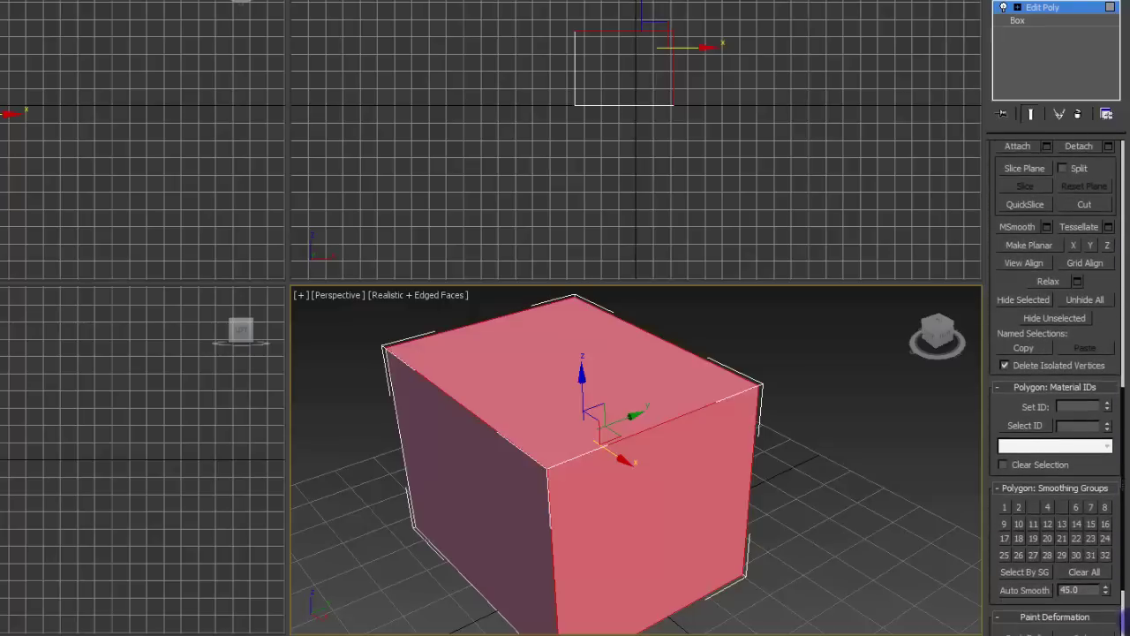
- Select the right end and top faces alternately to compare the smoothing group assigned to each
{"action": "left_click", "coordinate": [678, 498]}
{"action": "left_click", "coordinate": [601, 403]}
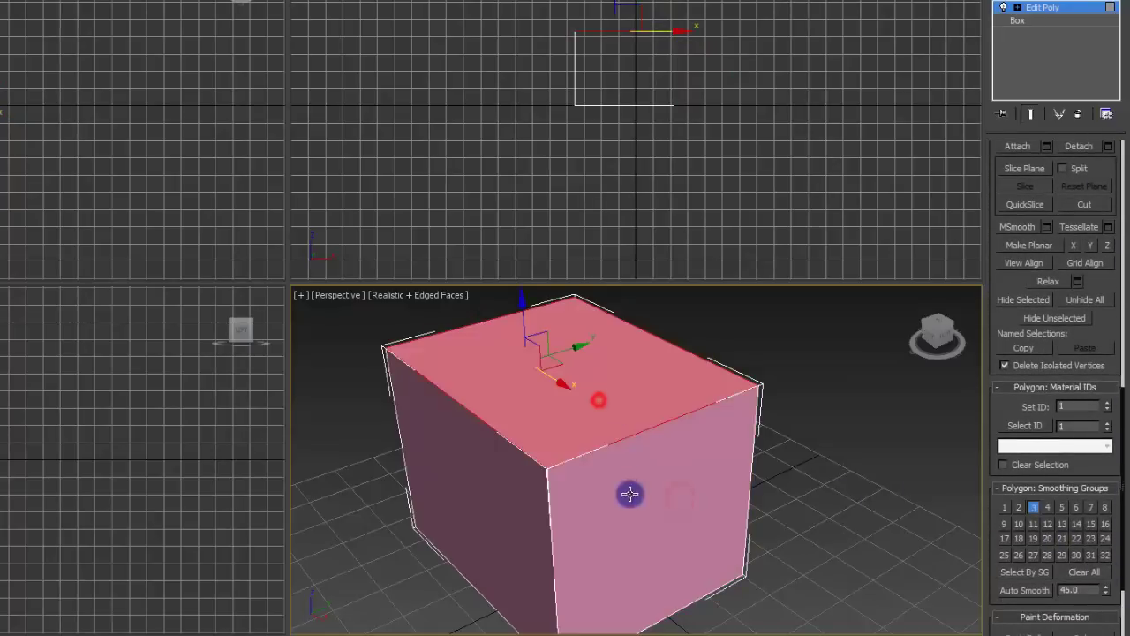
{"action": "left_click", "coordinate": [630, 495]}
{"action": "left_click", "coordinate": [571, 404]}
{"action": "left_click", "coordinate": [617, 480]}
{"action": "left_click", "coordinate": [571, 397]}
{"action": "left_click", "coordinate": [611, 474]}
{"action": "left_click", "coordinate": [574, 407]}
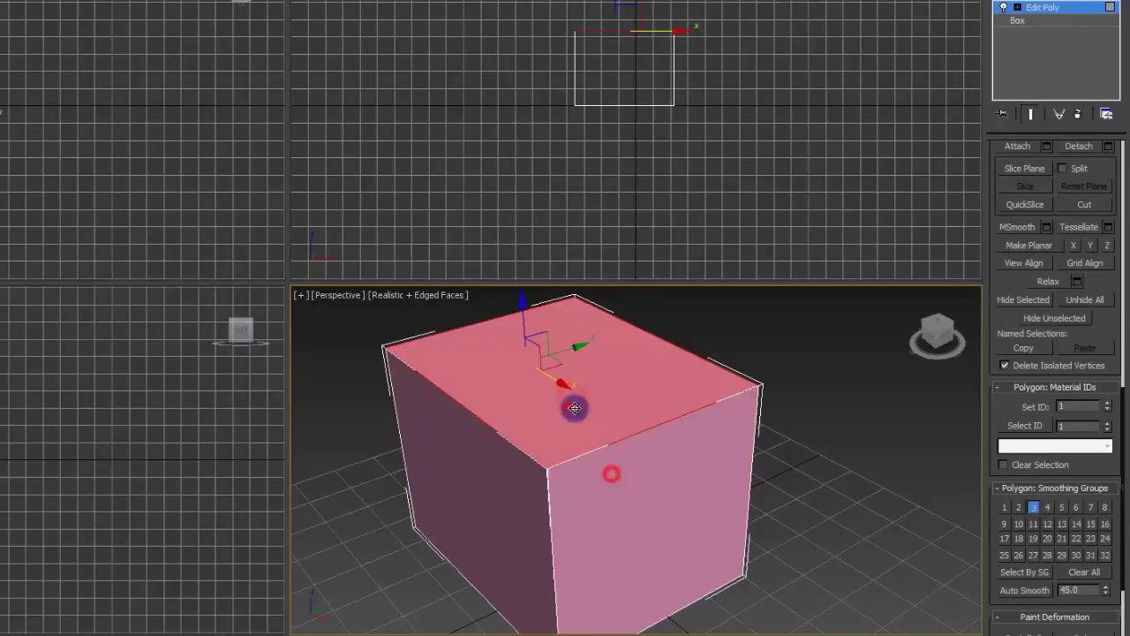
{"action": "left_click", "coordinate": [604, 481]}
{"action": "left_click", "coordinate": [564, 400]}
{"action": "left_click", "coordinate": [605, 483]}
{"action": "left_click", "coordinate": [564, 414]}
{"action": "left_click", "coordinate": [600, 508]}
{"action": "left_click", "coordinate": [560, 403]}
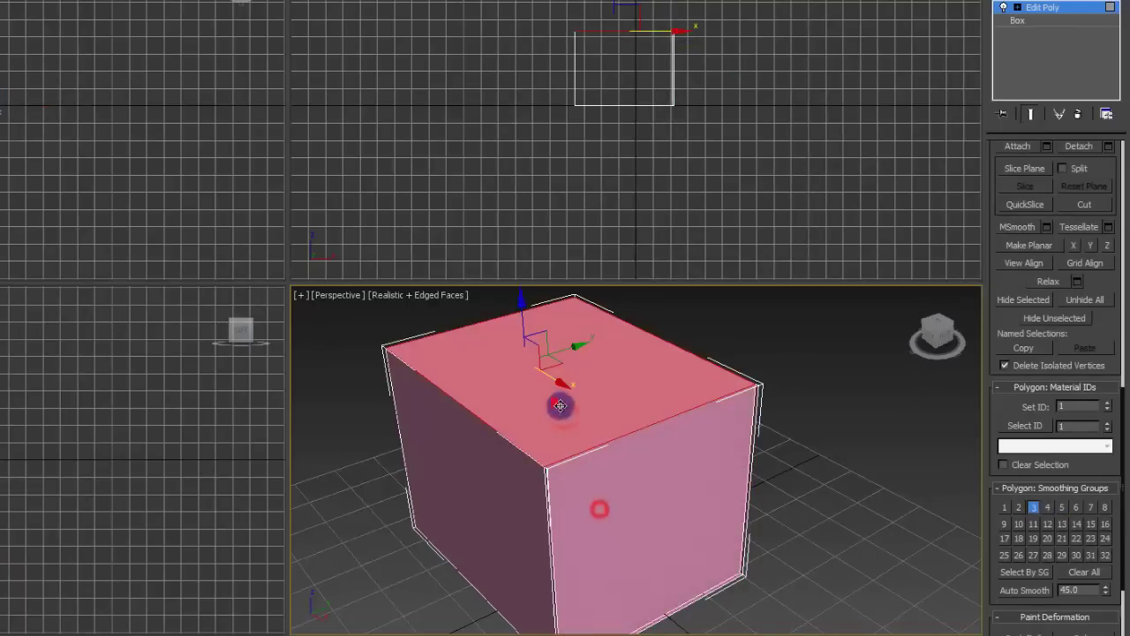
{"action": "left_click", "coordinate": [613, 467]}
{"action": "left_click", "coordinate": [585, 400]}
{"action": "left_click", "coordinate": [631, 480]}
{"action": "left_click", "coordinate": [573, 403]}
{"action": "left_click", "coordinate": [601, 452]}
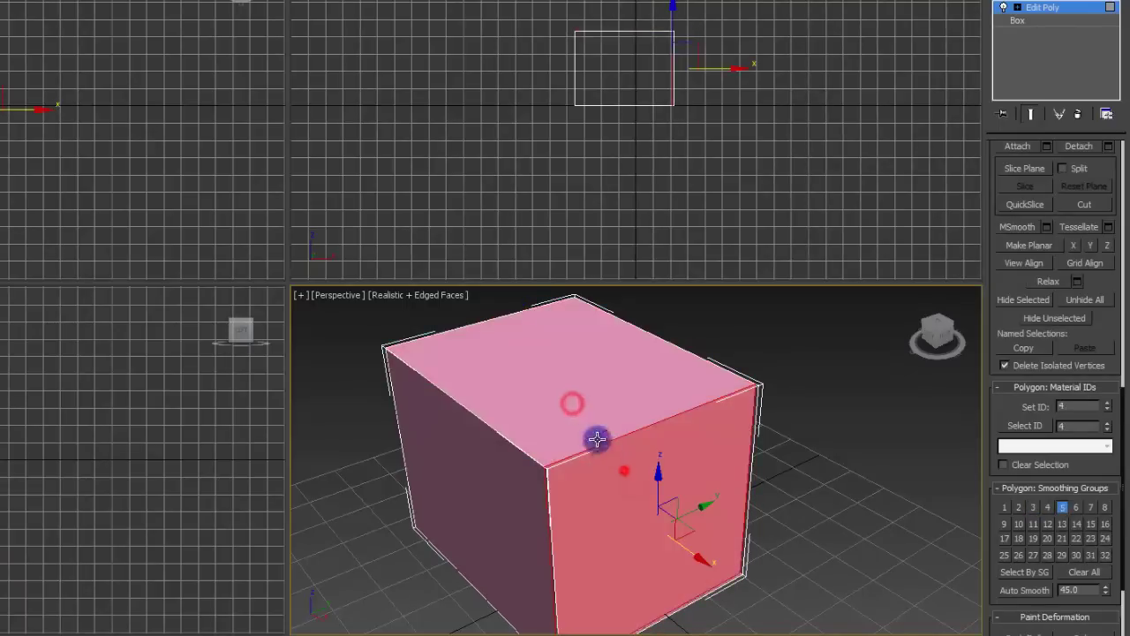
{"action": "left_click", "coordinate": [577, 406]}
{"action": "left_click", "coordinate": [624, 475]}
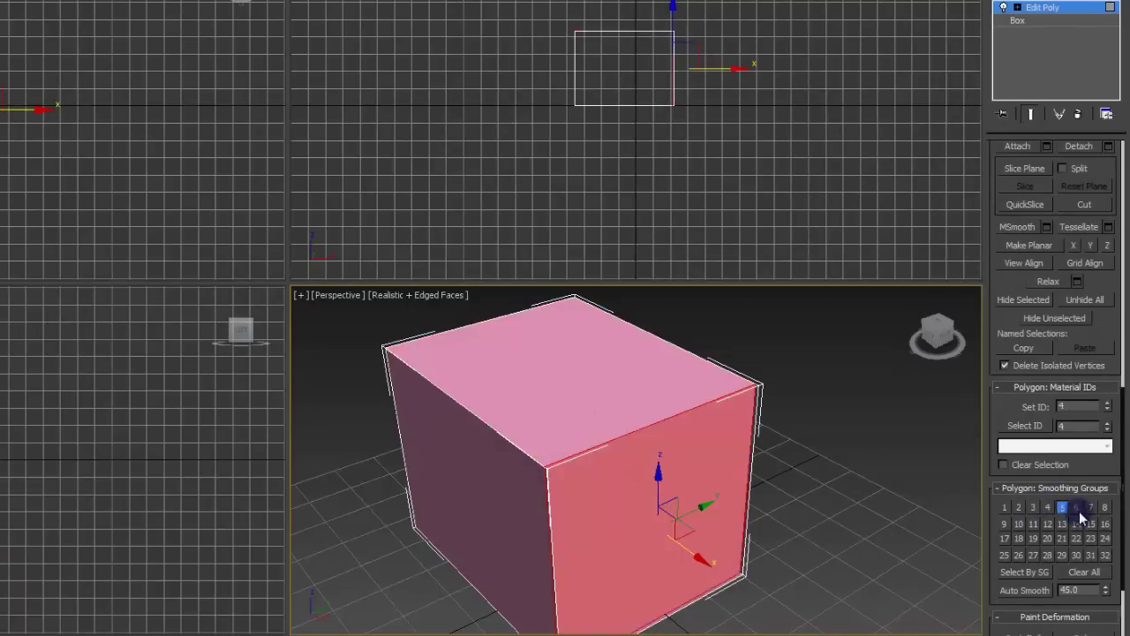
{"action": "left_click_drag", "start_coordinate": [587, 502], "coordinate": [583, 498]}
{"action": "left_click", "coordinate": [574, 410]}
- Select the right end and top faces together, assign both only to smoothing group 1, and clear the selection
{"action": "left_click", "coordinate": [629, 498]}
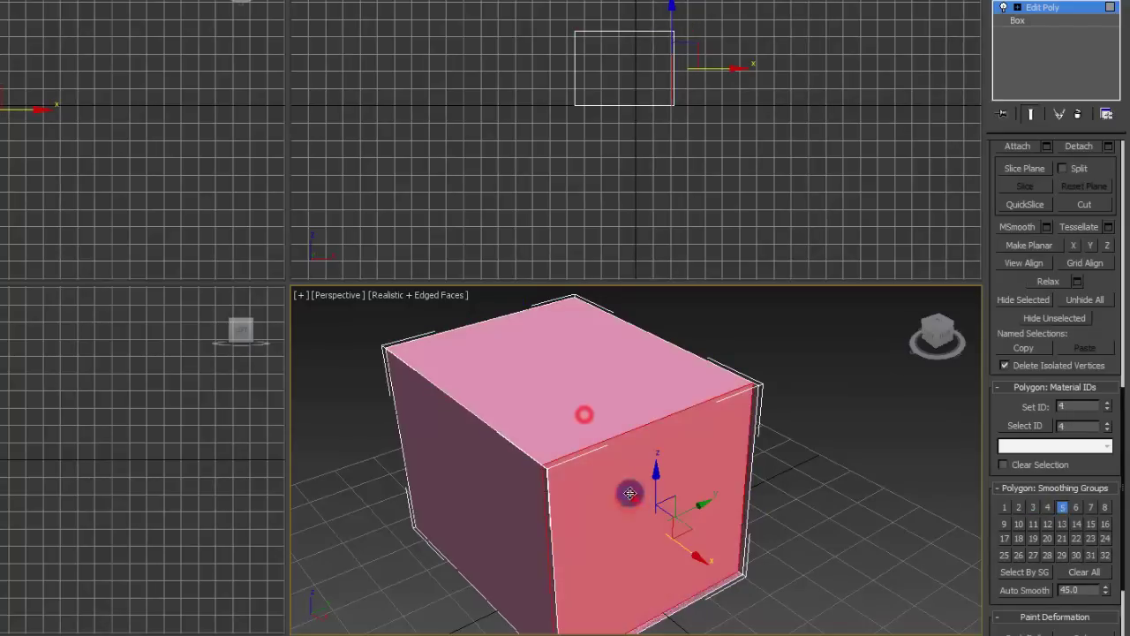
{"action": "left_click", "coordinate": [570, 409]}
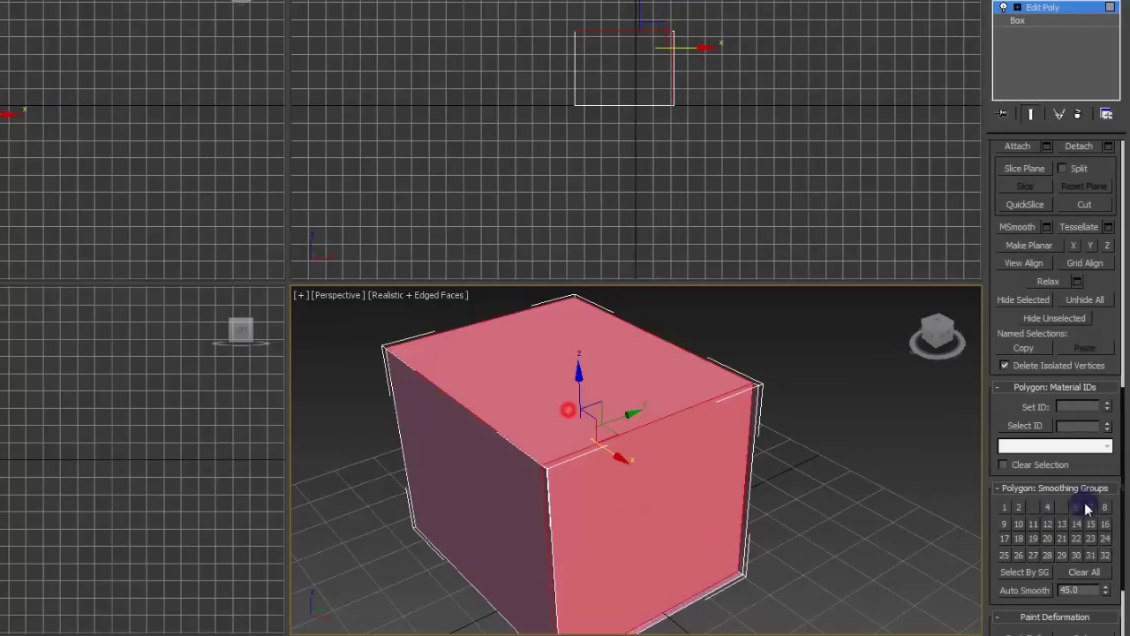
{"action": "left_click", "coordinate": [1062, 509]}
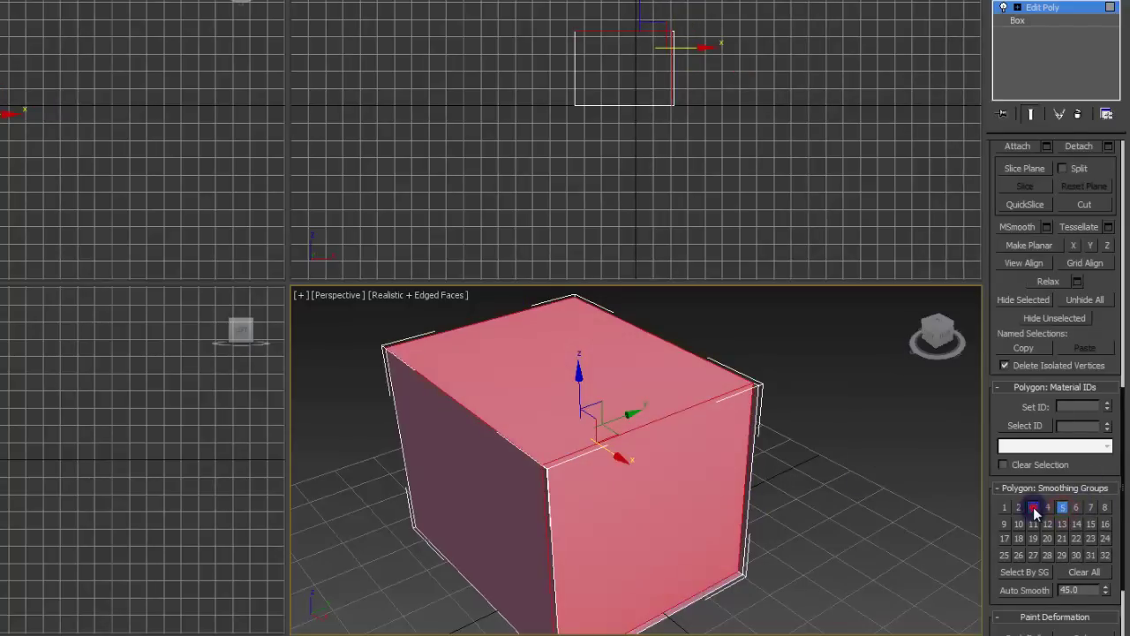
{"action": "left_click", "coordinate": [1033, 507]}
{"action": "left_click", "coordinate": [1063, 508]}
{"action": "left_click", "coordinate": [1006, 508]}
{"action": "left_click", "coordinate": [838, 501]}
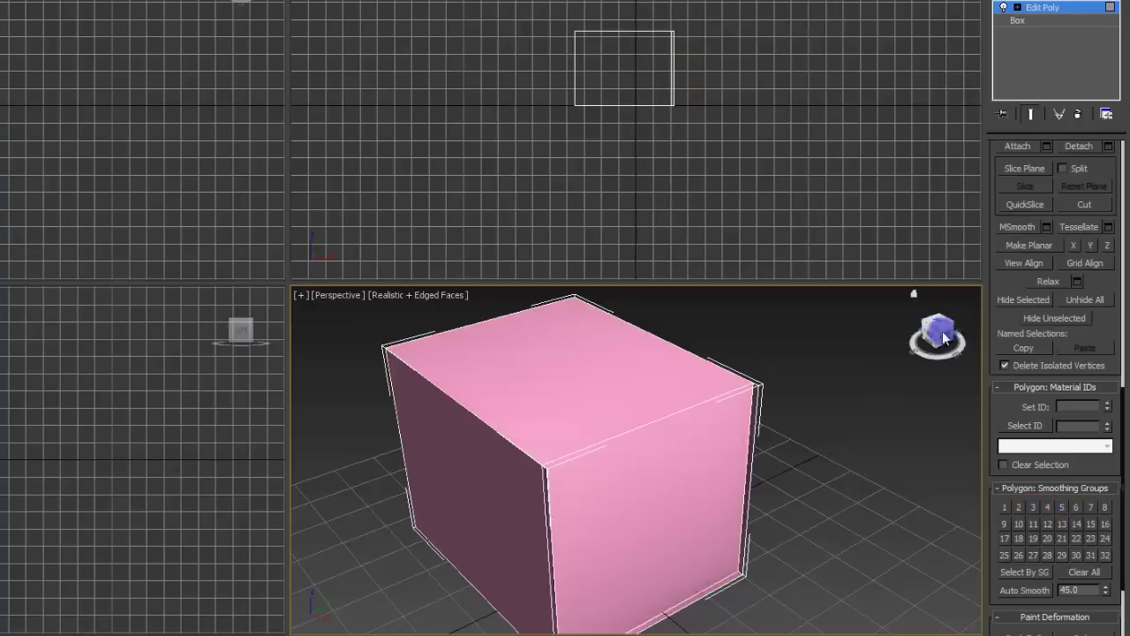
- Select the right end and top faces in alternation to check their shared smoothing group and shading
{"action": "left_click", "coordinate": [674, 509]}
{"action": "left_click", "coordinate": [602, 418]}
{"action": "left_click", "coordinate": [623, 504]}
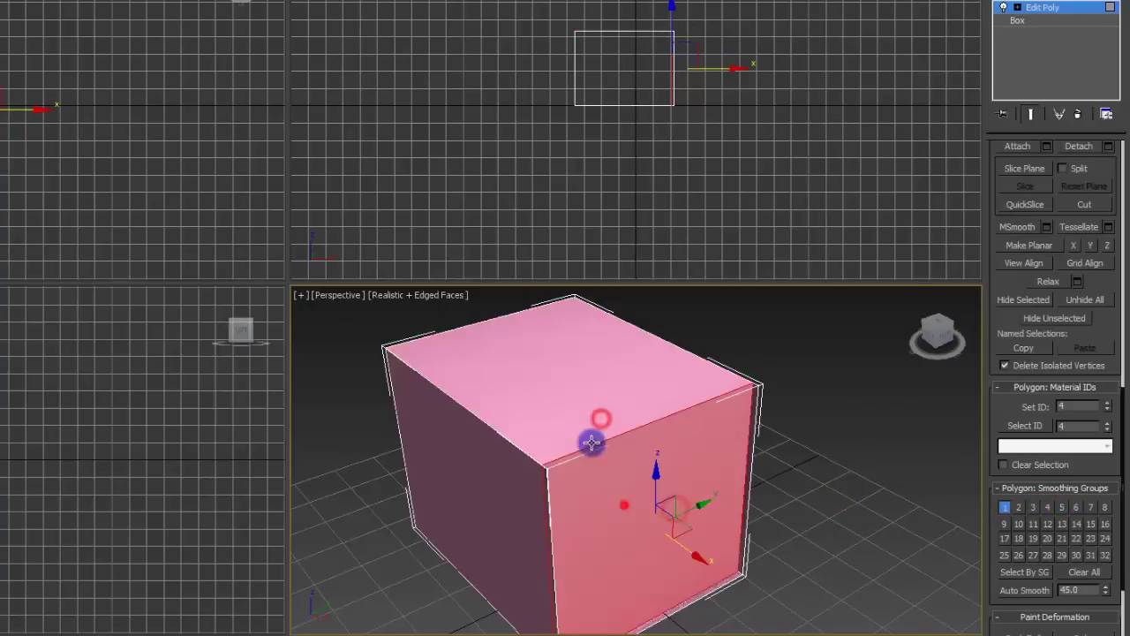
{"action": "left_click", "coordinate": [580, 421]}
{"action": "left_click", "coordinate": [640, 485]}
{"action": "left_click", "coordinate": [589, 408]}
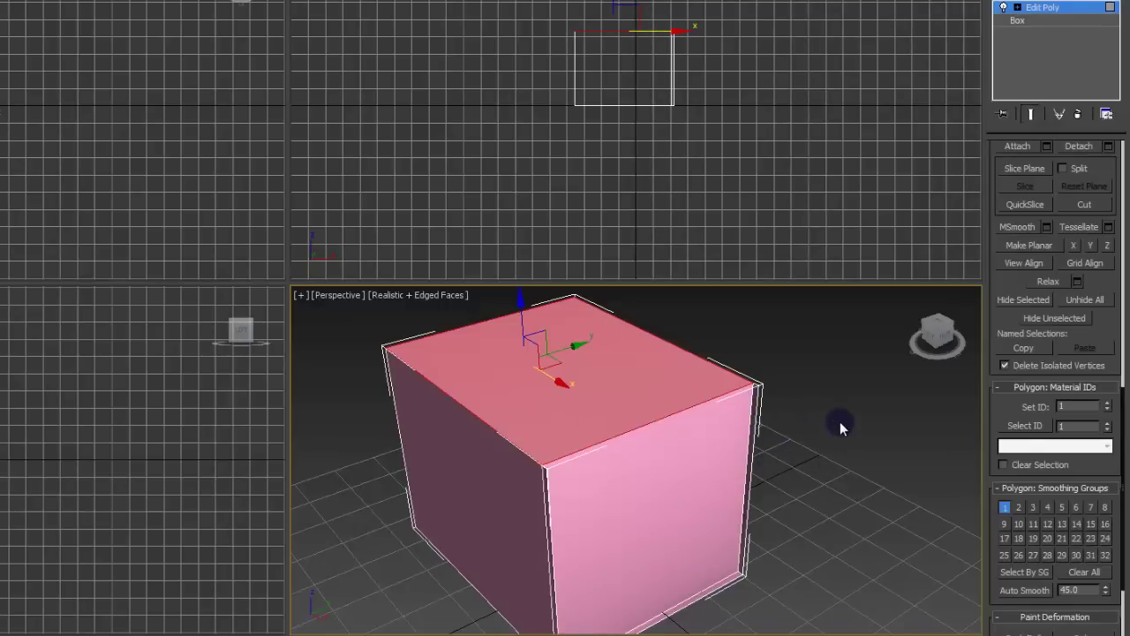
{"action": "left_click", "coordinate": [649, 499]}
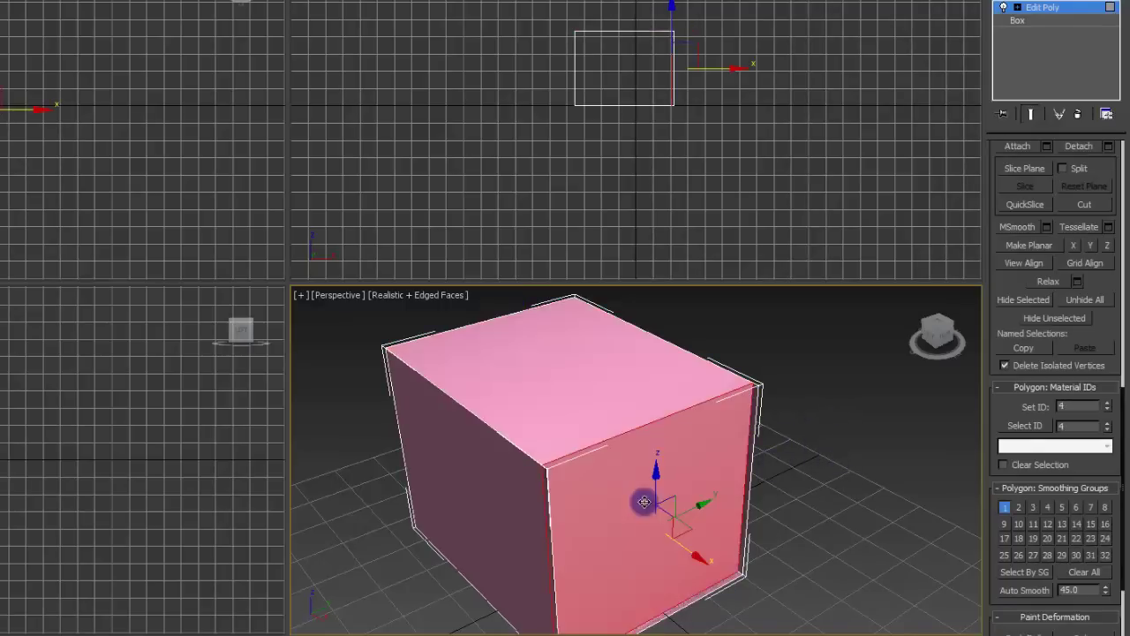
{"action": "left_click", "coordinate": [549, 404]}
{"action": "left_click", "coordinate": [635, 486]}
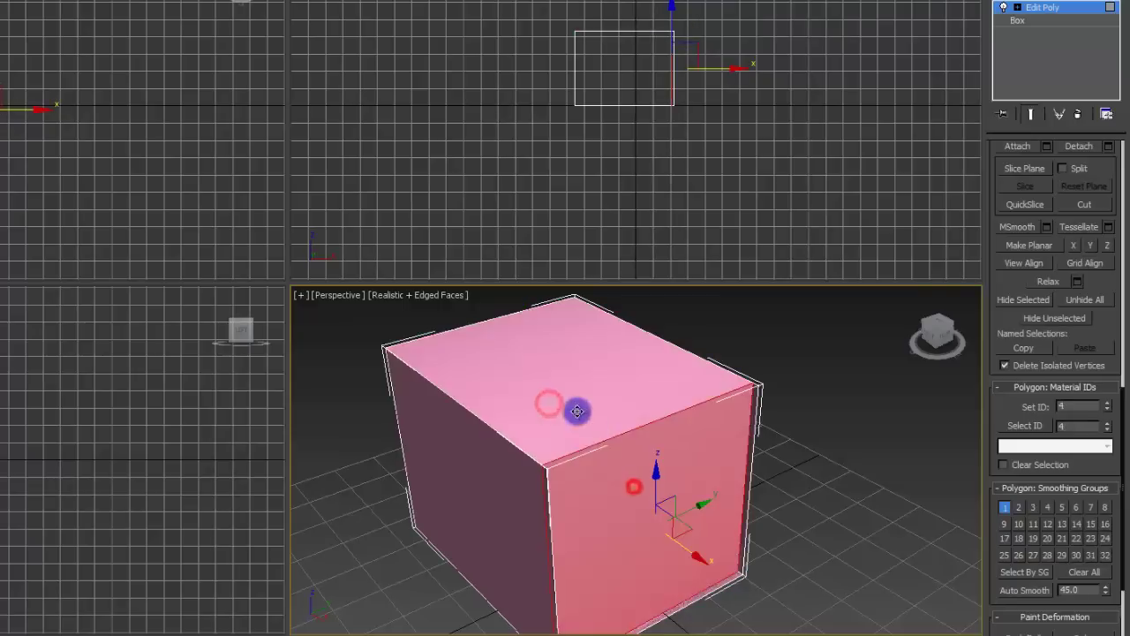
{"action": "left_click", "coordinate": [577, 411]}
{"action": "left_click", "coordinate": [638, 495]}
{"action": "left_click", "coordinate": [562, 398]}
{"action": "left_click", "coordinate": [627, 495]}
{"action": "left_click", "coordinate": [606, 401]}
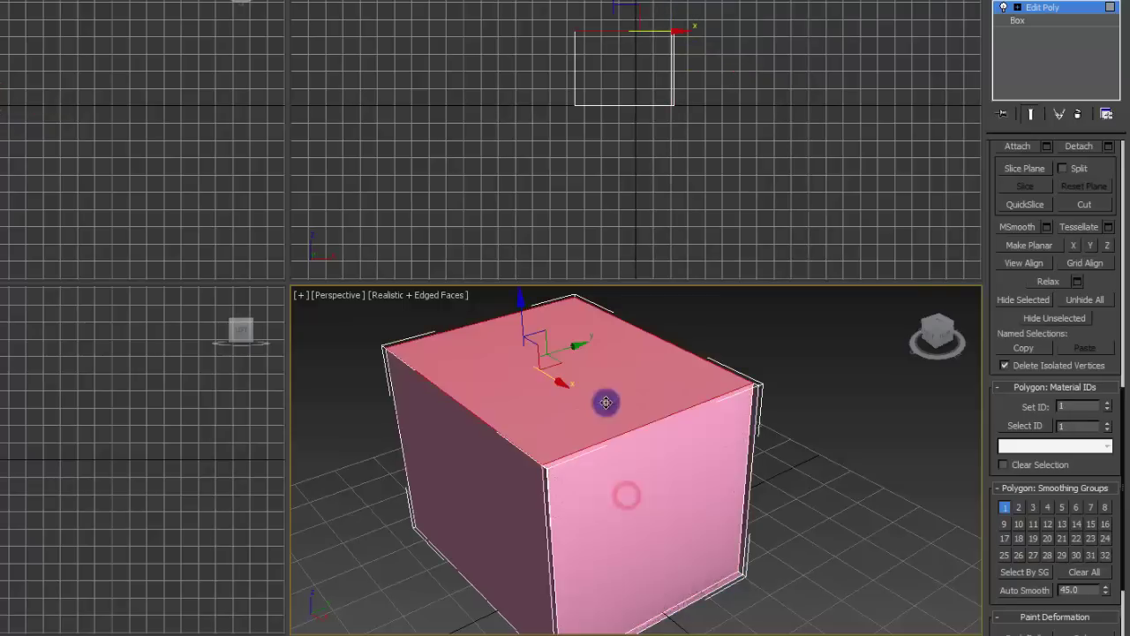
- Compare the shading of the box's top and right end faces by selecting each alternately, and clear the selection
{"action": "left_click", "coordinate": [627, 461]}
{"action": "left_click", "coordinate": [593, 408]}
{"action": "left_click", "coordinate": [651, 492]}
{"action": "left_click", "coordinate": [610, 401]}
{"action": "left_click", "coordinate": [611, 436]}
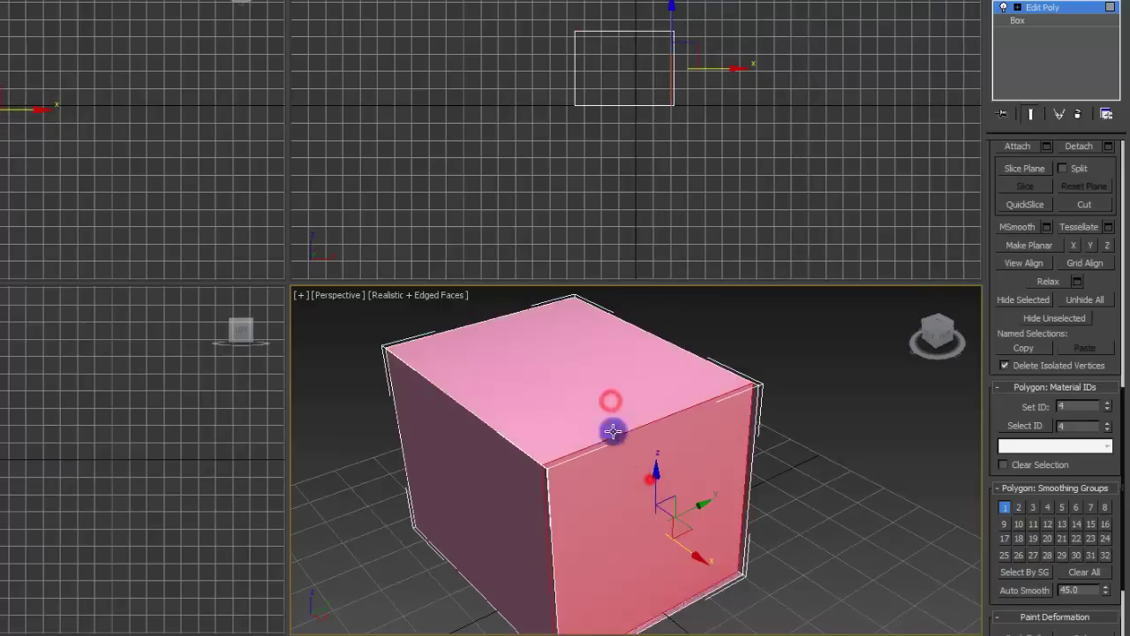
{"action": "left_click", "coordinate": [593, 392]}
{"action": "left_click", "coordinate": [656, 469]}
{"action": "left_click", "coordinate": [600, 404]}
{"action": "left_click", "coordinate": [639, 475]}
{"action": "left_click", "coordinate": [838, 418]}
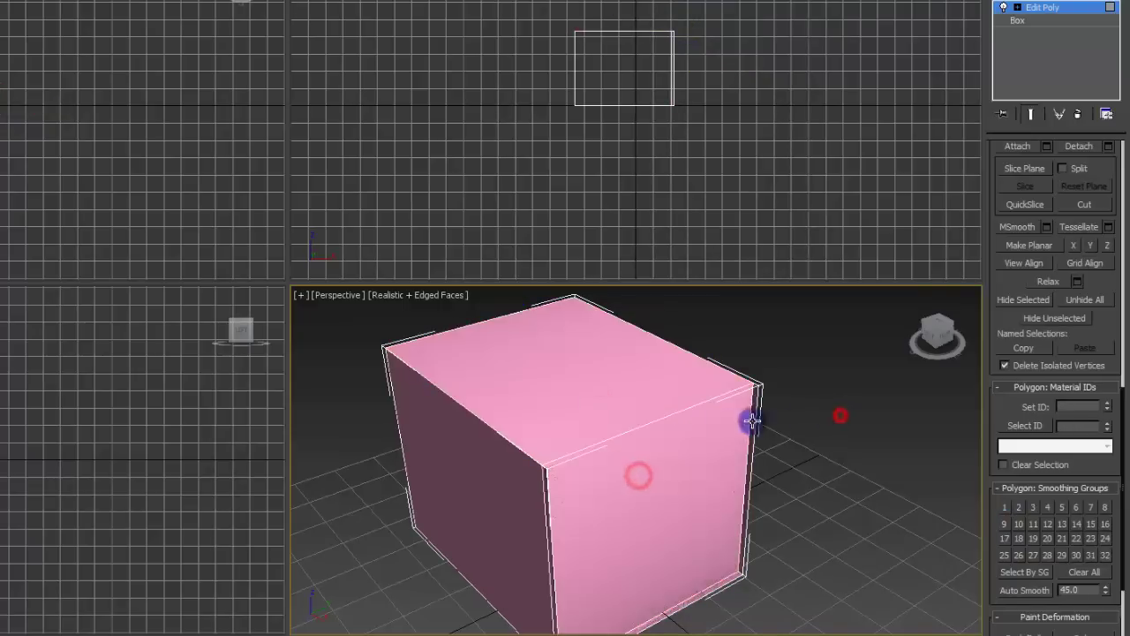
- Flip the normal of the box's right end face and deselect the face
{"action": "left_click", "coordinate": [685, 440]}
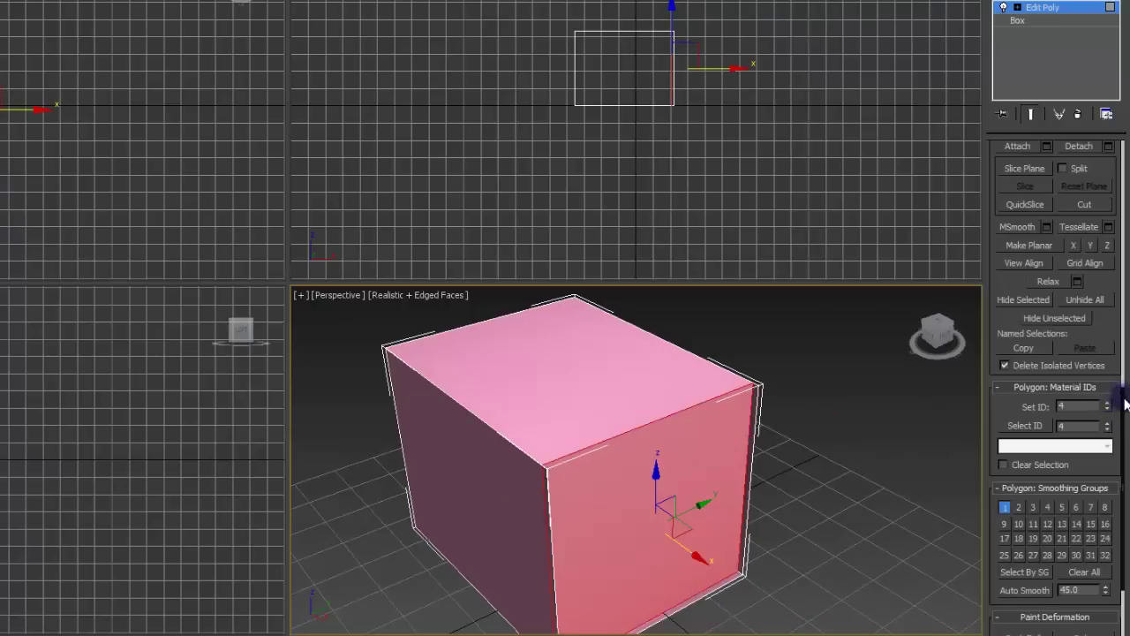
{"action": "left_click_drag", "start_coordinate": [1126, 404], "coordinate": [1127, 206]}
{"action": "left_click", "coordinate": [565, 380]}
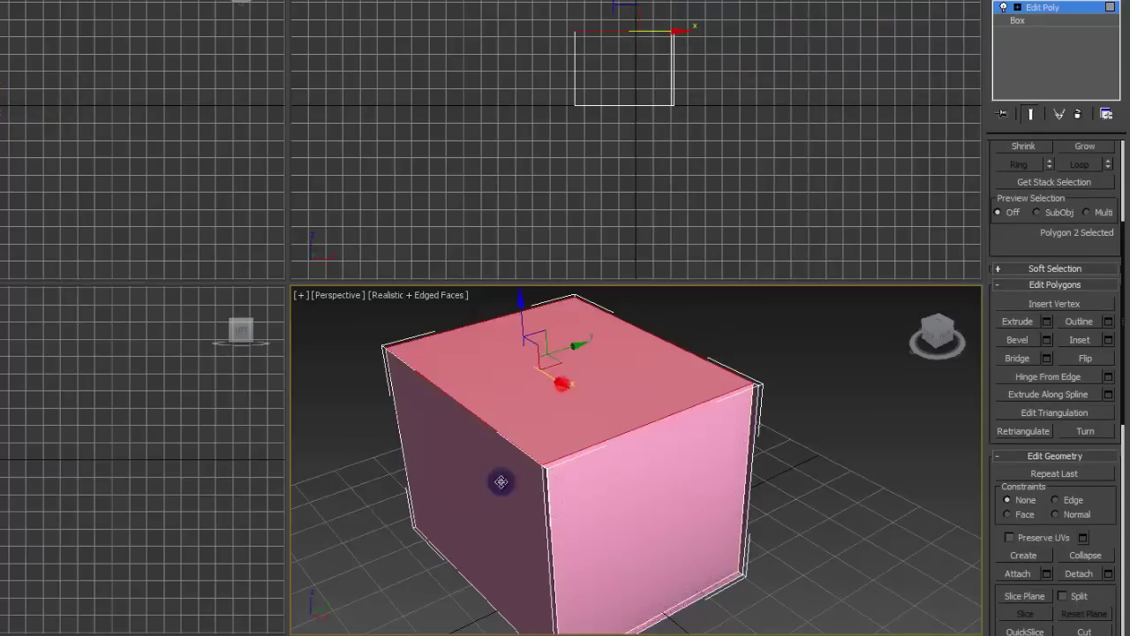
{"action": "left_click", "coordinate": [609, 480]}
{"action": "middle_click_drag", "start_coordinate": [802, 484], "coordinate": [793, 408], "text": "alt"}
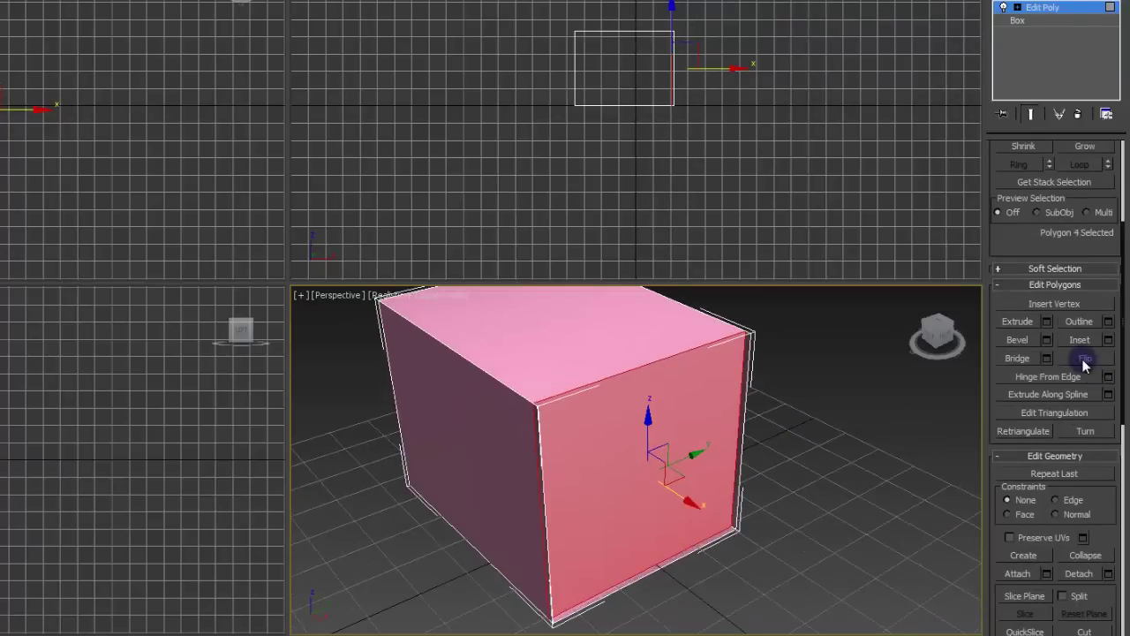
{"action": "left_click", "coordinate": [1085, 358]}
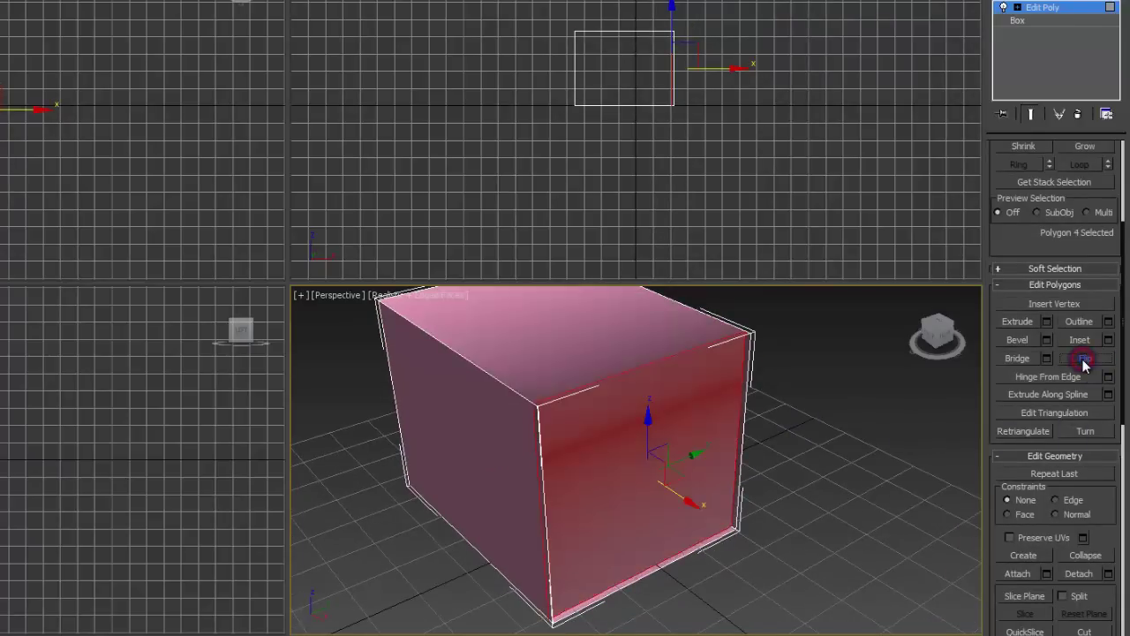
{"action": "left_click", "coordinate": [856, 451]}
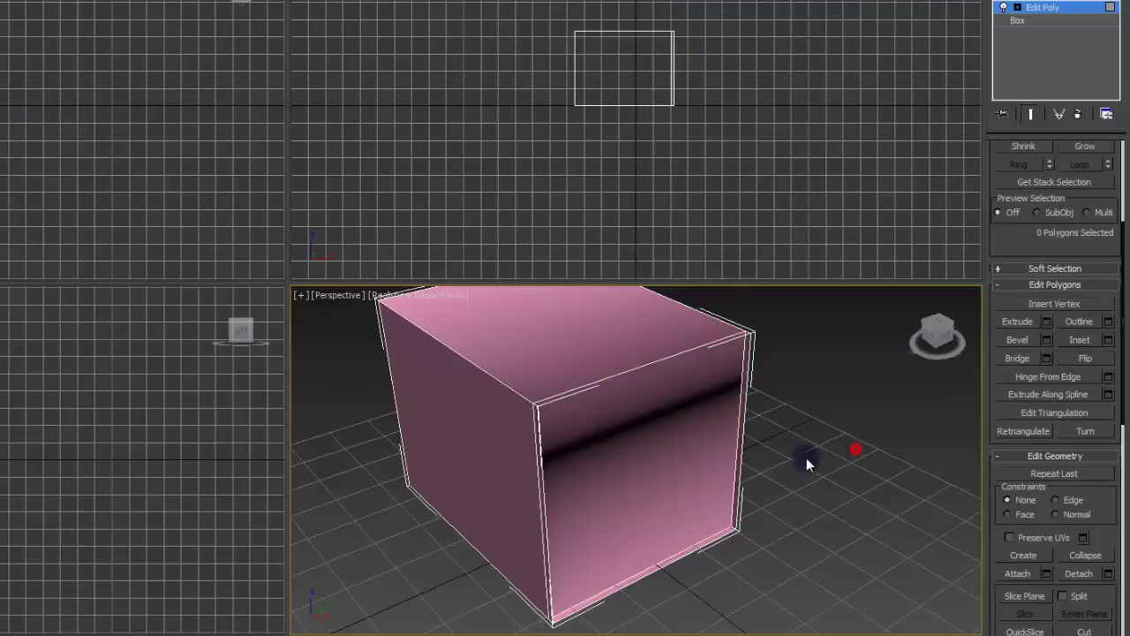
- Flip the right end face's normal back and select the end and top faces in turn to check their shading
{"action": "left_click", "coordinate": [680, 477]}
{"action": "left_click", "coordinate": [1085, 357]}
{"action": "left_click", "coordinate": [858, 460]}
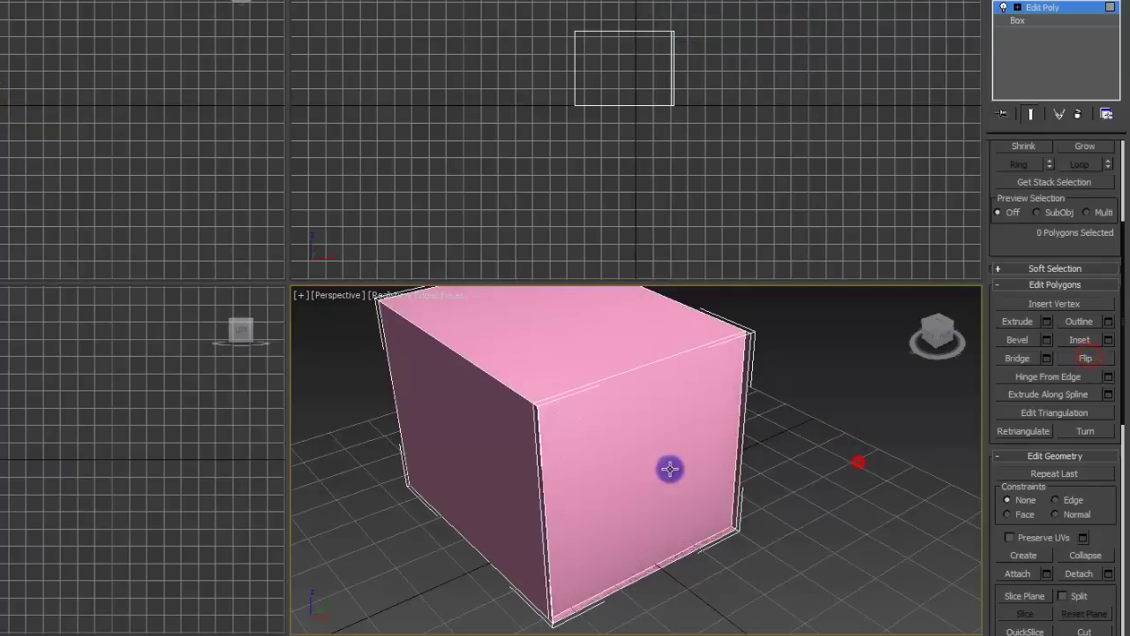
{"action": "left_click", "coordinate": [654, 468]}
{"action": "left_click", "coordinate": [608, 363]}
{"action": "left_click", "coordinate": [633, 443]}
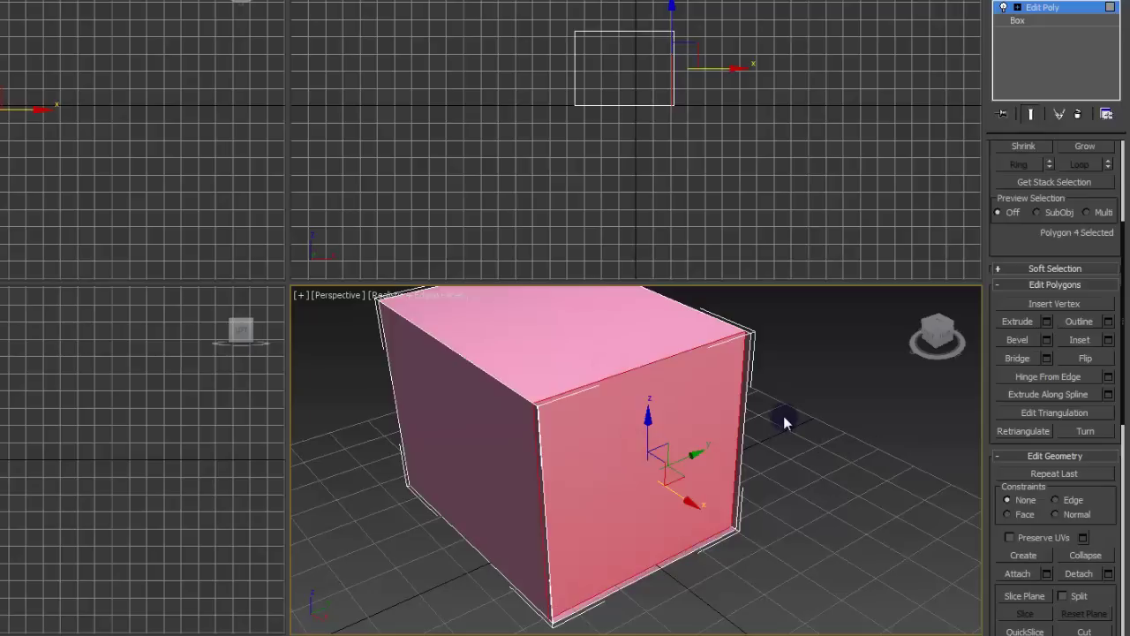
- Switch to Element selection level, select the whole box as one element, and clear the selection
{"action": "middle_click_drag", "start_coordinate": [818, 403], "coordinate": [947, 463]}
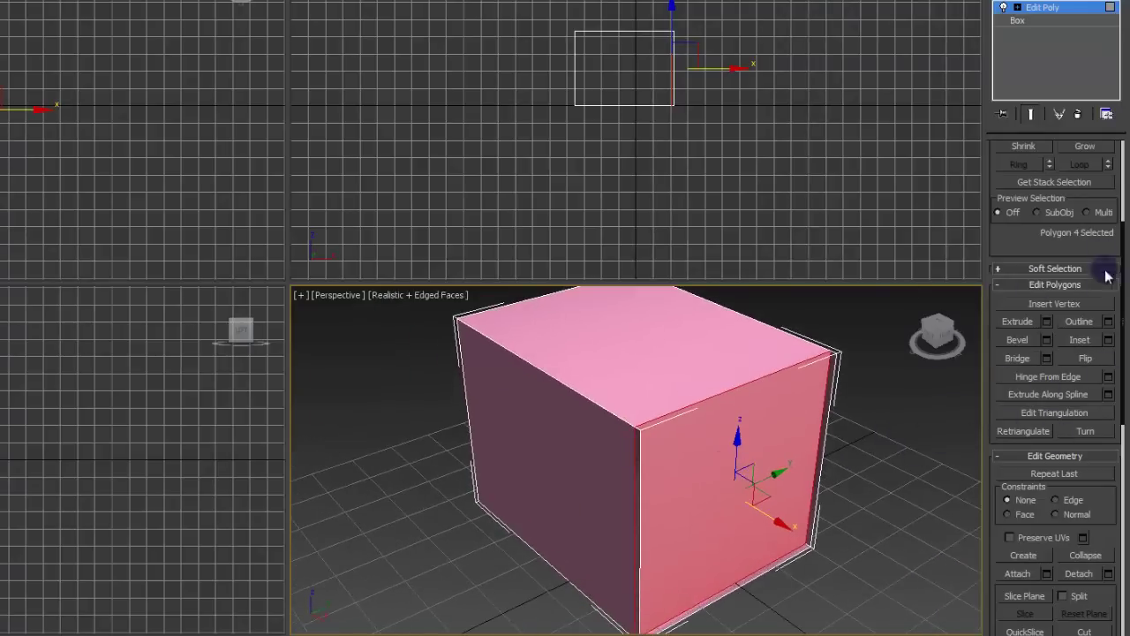
{"action": "scroll", "coordinate": [1123, 336], "scroll_direction": "up", "scroll_amount": 5}
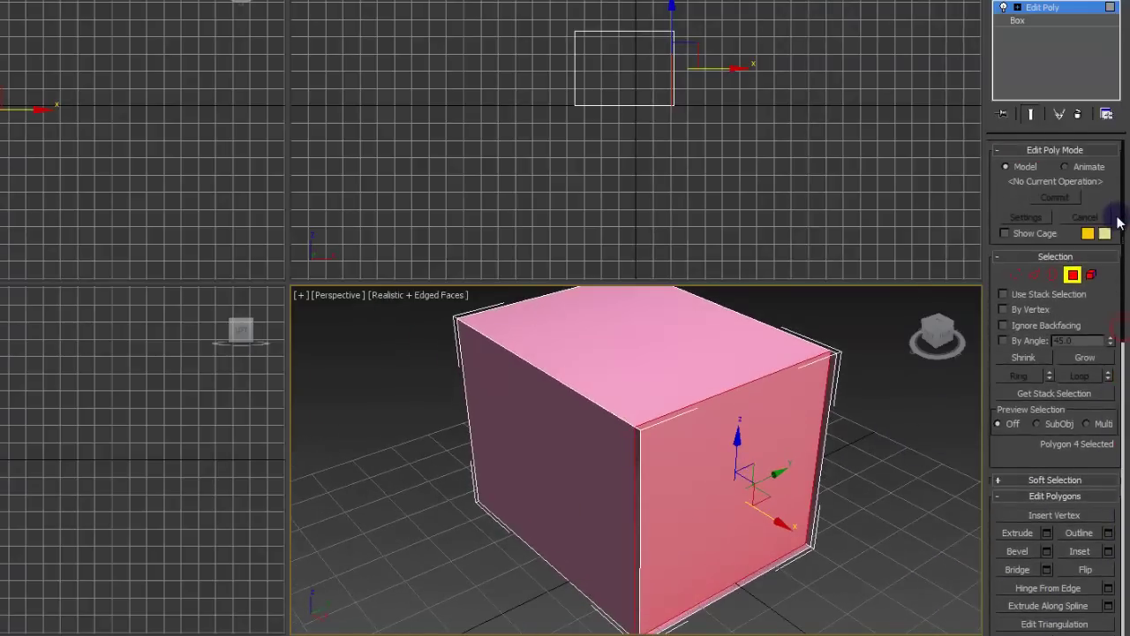
{"action": "left_click", "coordinate": [1093, 276]}
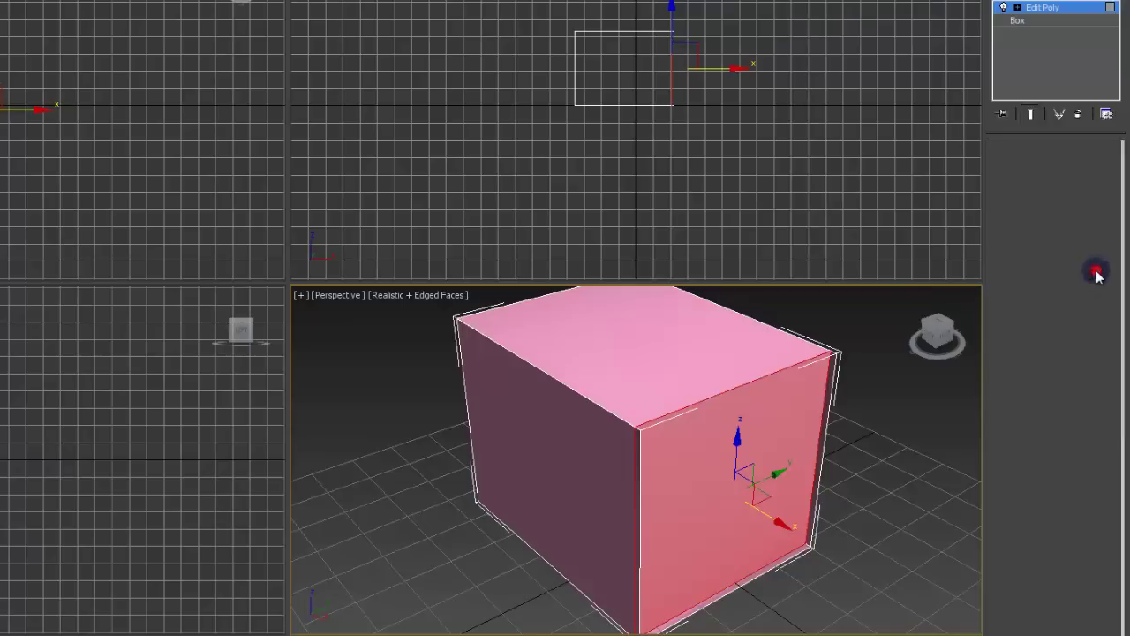
{"action": "left_click", "coordinate": [659, 384]}
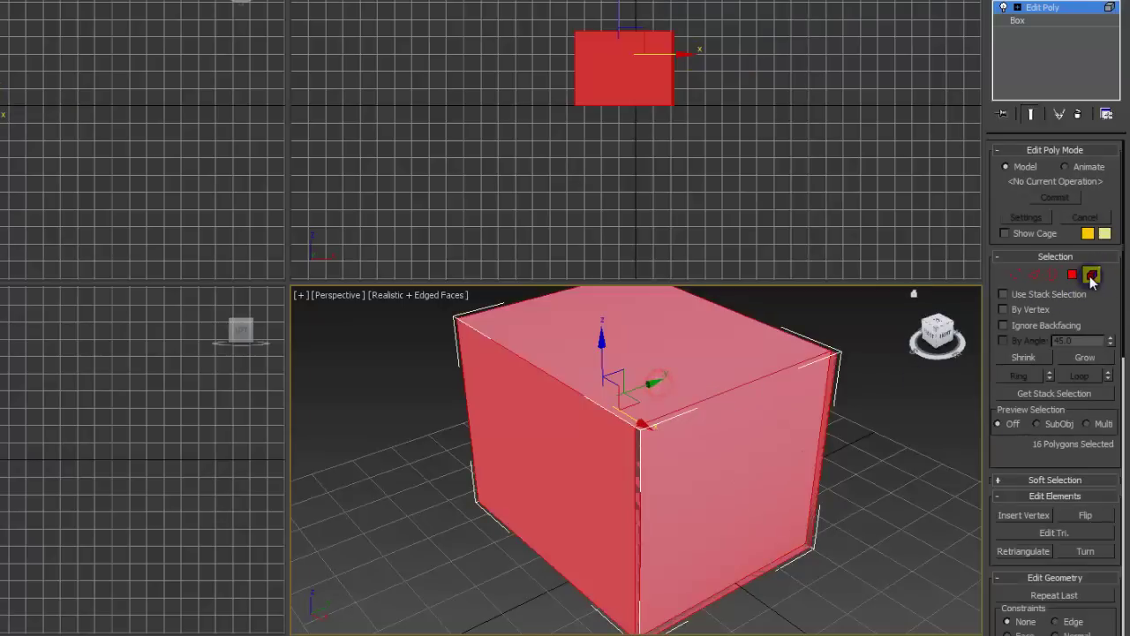
{"action": "left_click", "coordinate": [898, 415]}
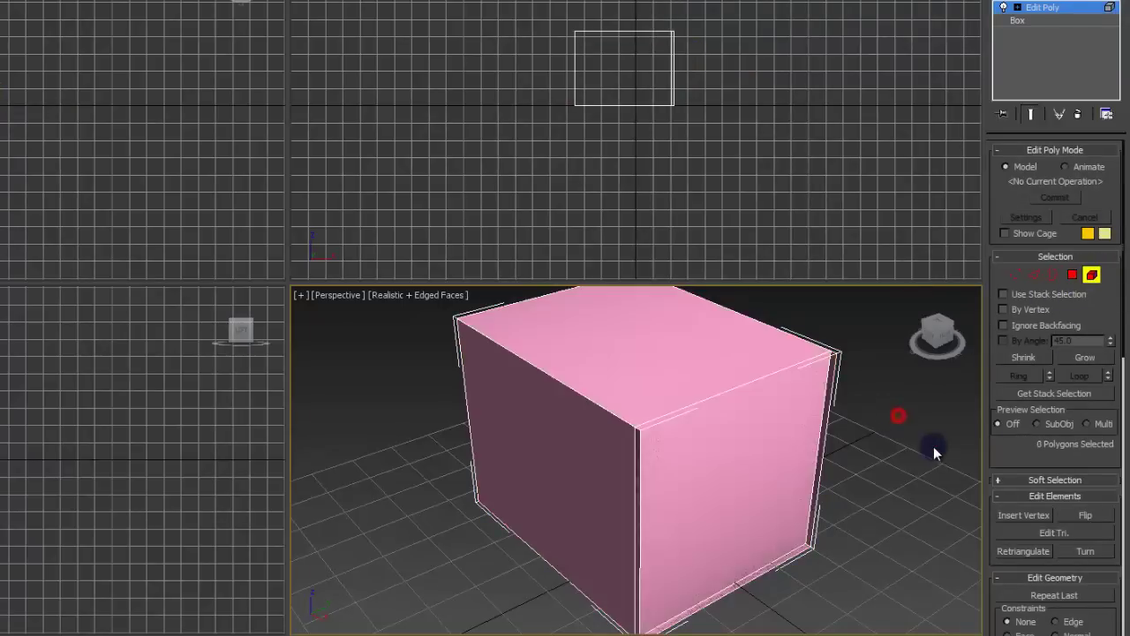